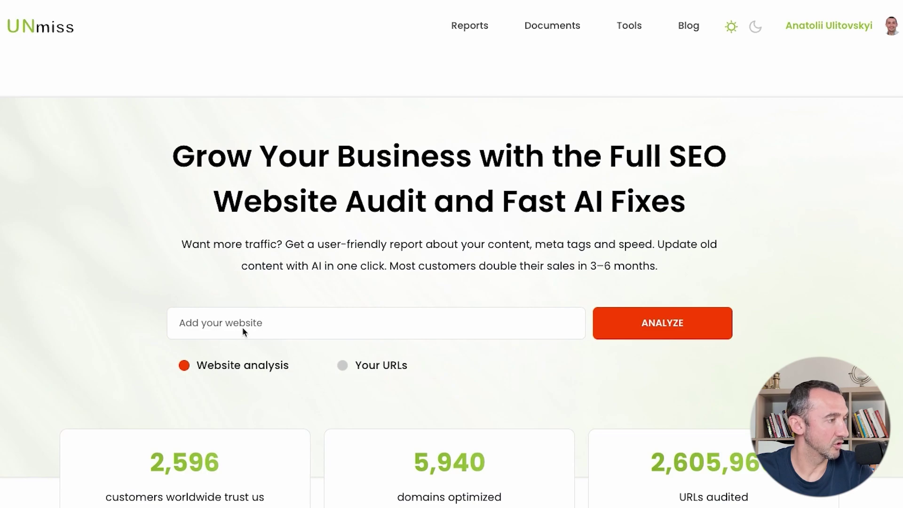
Enter shiplify.com as the website and start its SEO analysis
{"action": "left_click", "coordinate": [241, 326]}
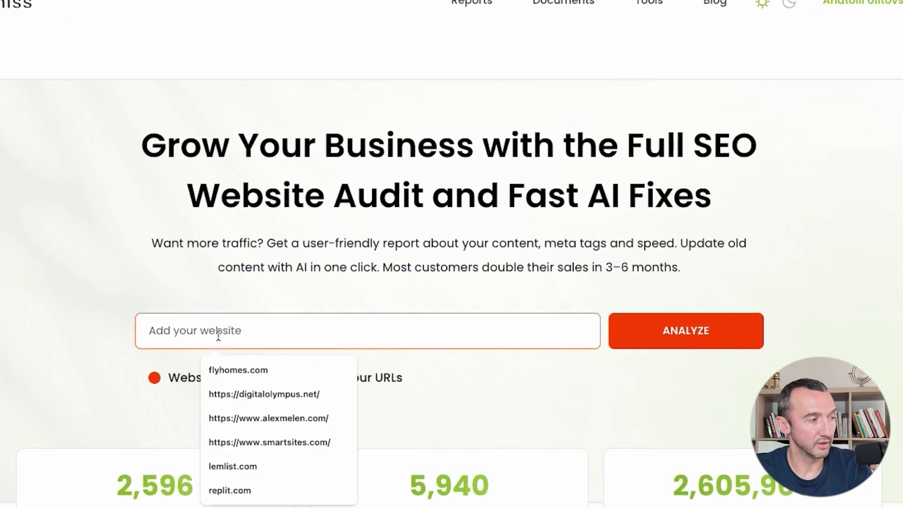
{"action": "type", "text": "shiplify.com"}
{"action": "left_click", "coordinate": [663, 342]}
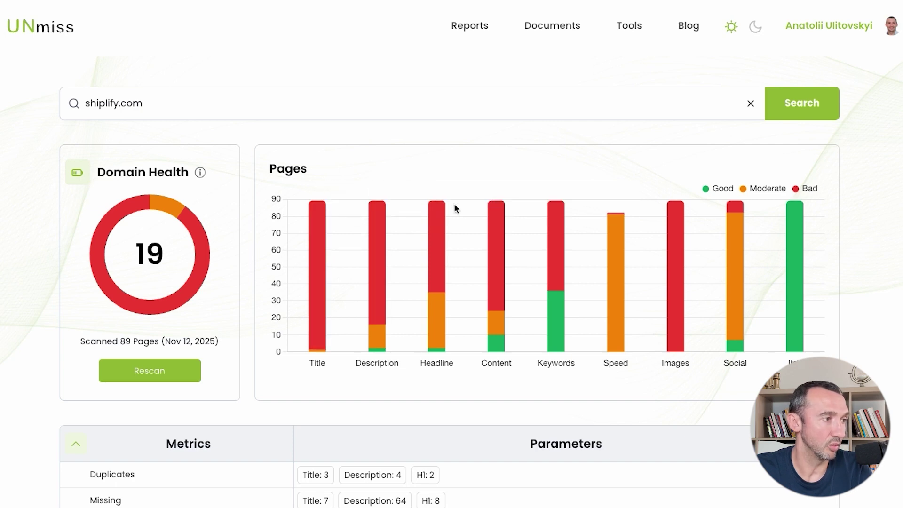
{"action": "scroll", "coordinate": [455, 208], "scroll_direction": "down", "scroll_amount": 1}
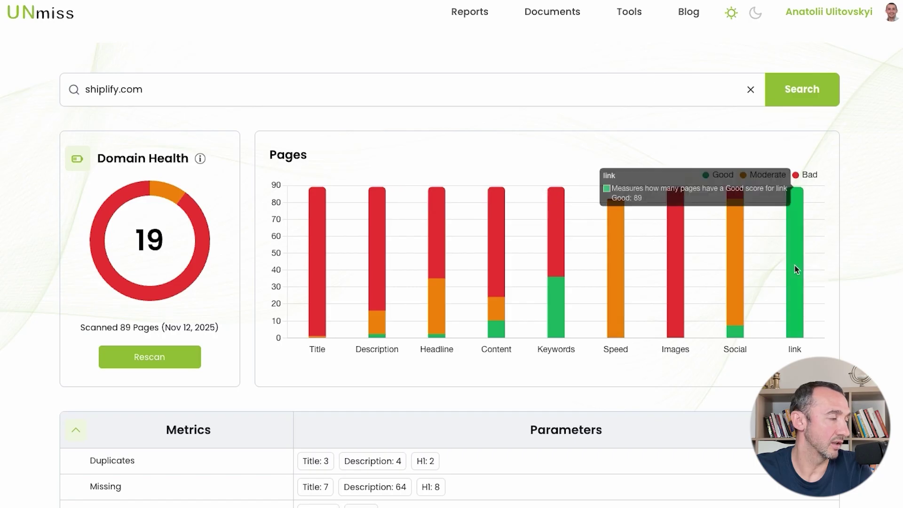
{"action": "scroll", "coordinate": [796, 268], "scroll_direction": "down", "scroll_amount": 3}
{"action": "scroll", "coordinate": [795, 269], "scroll_direction": "down", "scroll_amount": 3}
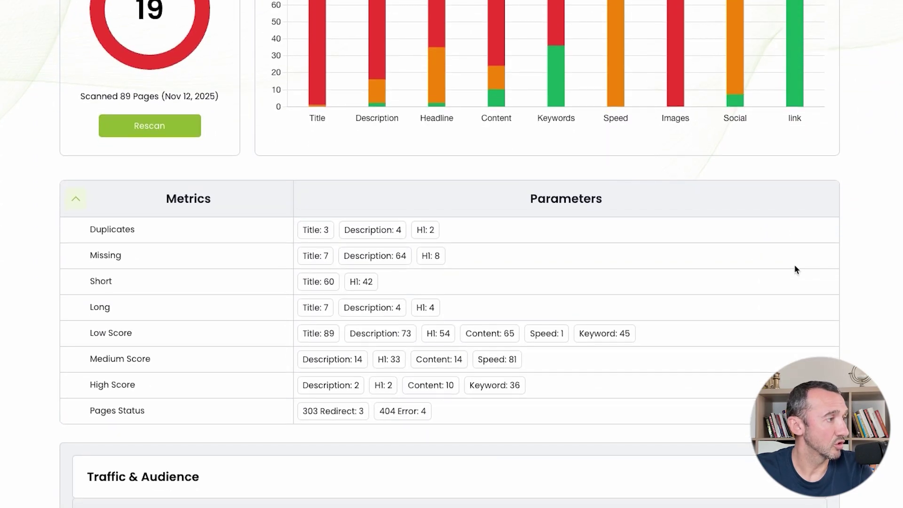
{"action": "scroll", "coordinate": [794, 269], "scroll_direction": "down", "scroll_amount": 2}
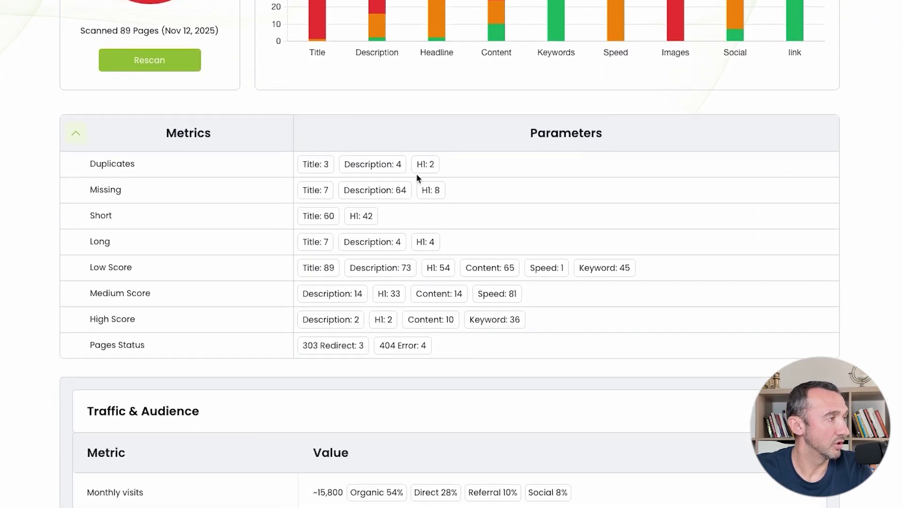
{"action": "scroll", "coordinate": [459, 235], "scroll_direction": "down", "scroll_amount": 5}
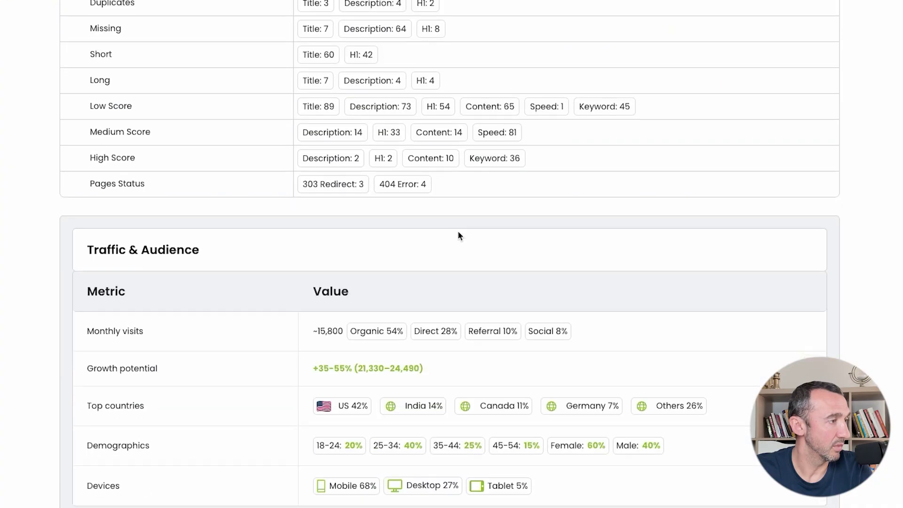
{"action": "scroll", "coordinate": [460, 235], "scroll_direction": "down", "scroll_amount": 3}
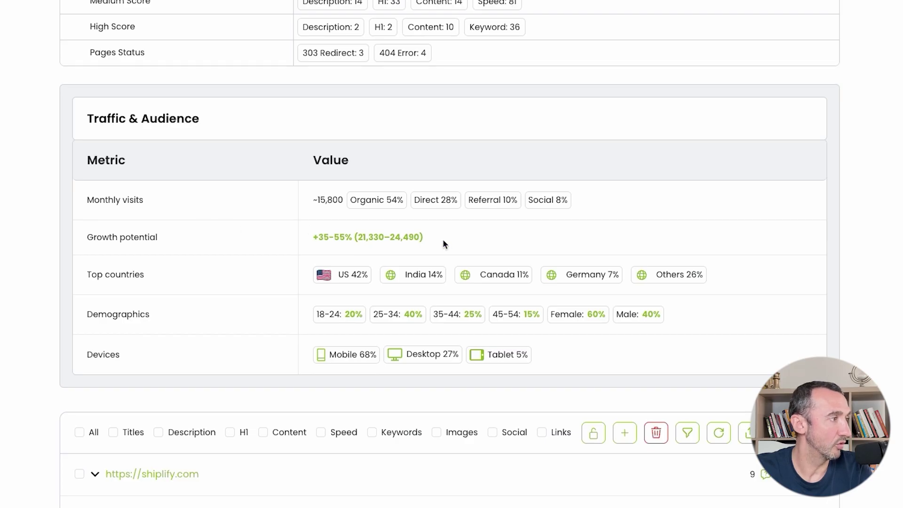
{"action": "scroll", "coordinate": [432, 236], "scroll_direction": "down", "scroll_amount": 2}
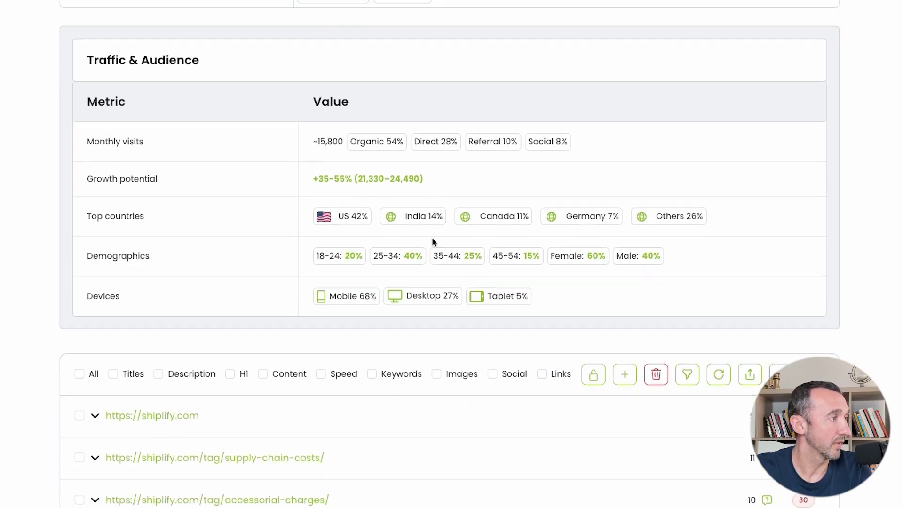
{"action": "scroll", "coordinate": [433, 188], "scroll_direction": "down", "scroll_amount": 2}
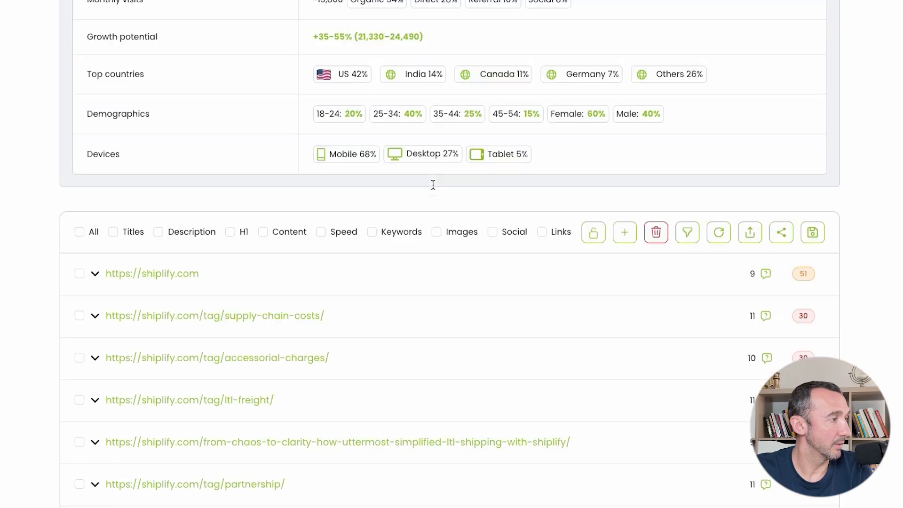
{"action": "scroll", "coordinate": [433, 188], "scroll_direction": "down", "scroll_amount": 2}
{"action": "scroll", "coordinate": [433, 188], "scroll_direction": "down", "scroll_amount": 1}
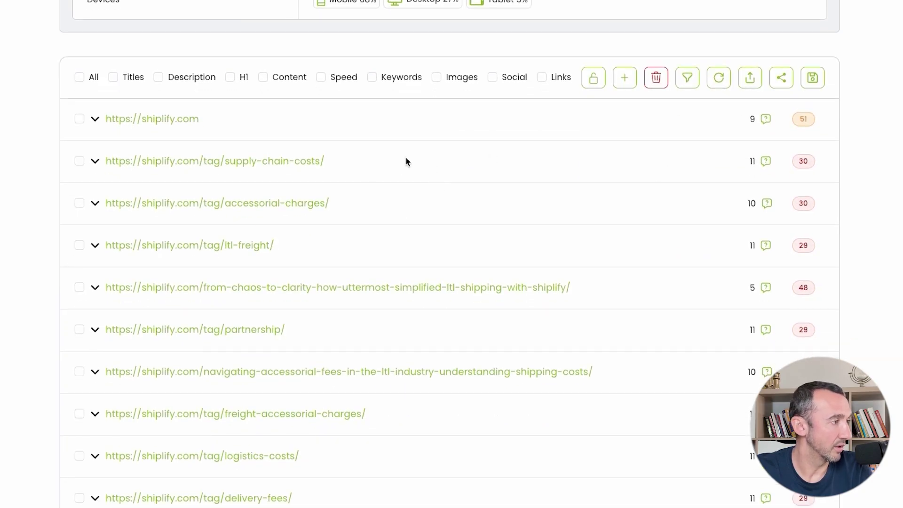
{"action": "scroll", "coordinate": [405, 161], "scroll_direction": "down", "scroll_amount": 1}
{"action": "scroll", "coordinate": [405, 162], "scroll_direction": "down", "scroll_amount": 2}
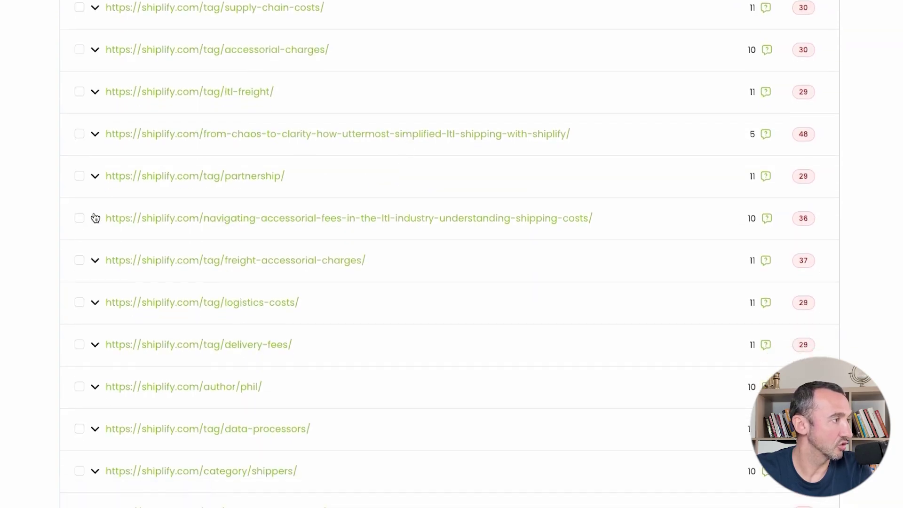
Change the ending of the accessorial-fees article's title to '(Save 80%)'
{"action": "left_click", "coordinate": [95, 218]}
{"action": "scroll", "coordinate": [433, 268], "scroll_direction": "down", "scroll_amount": 2}
{"action": "scroll", "coordinate": [434, 273], "scroll_direction": "down", "scroll_amount": 1}
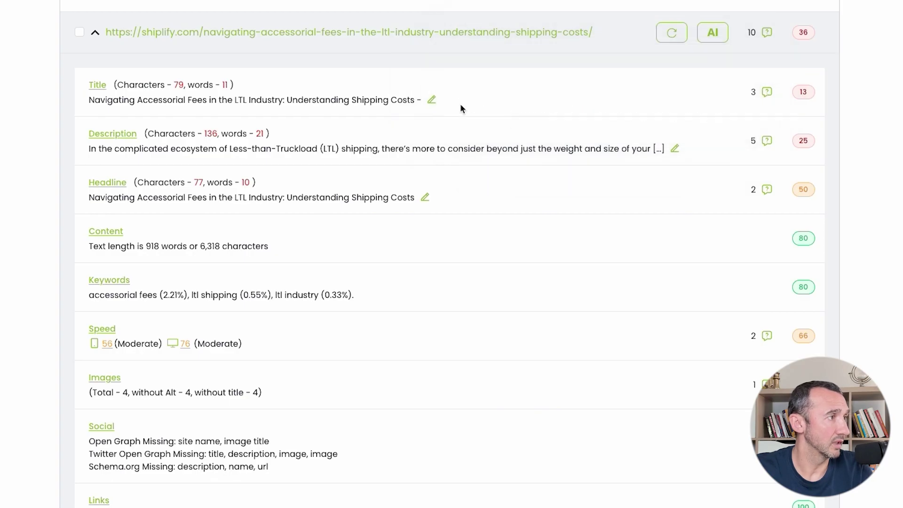
{"action": "left_click", "coordinate": [431, 99]}
{"action": "left_click_drag", "start_coordinate": [440, 107], "coordinate": [293, 109]}
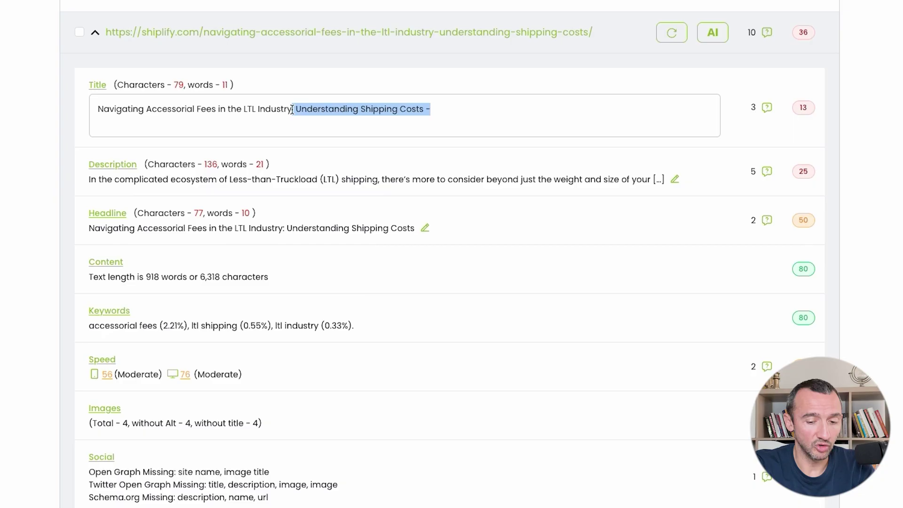
{"action": "type", "text": "9"}
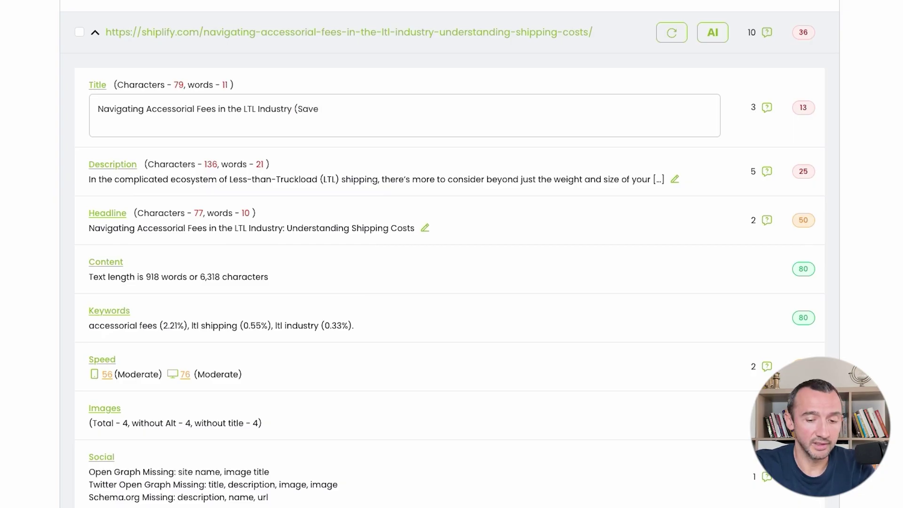
{"action": "type", "text": "0%)"}
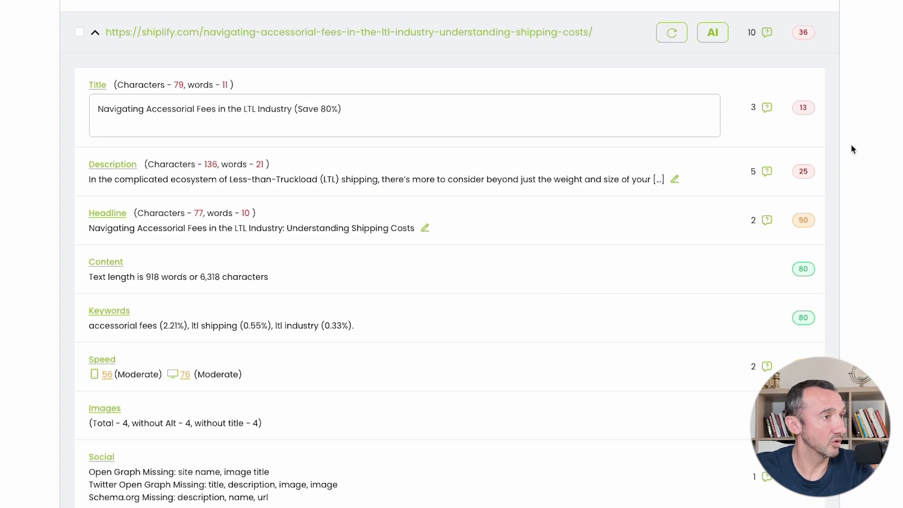
{"action": "key", "text": "Return"}
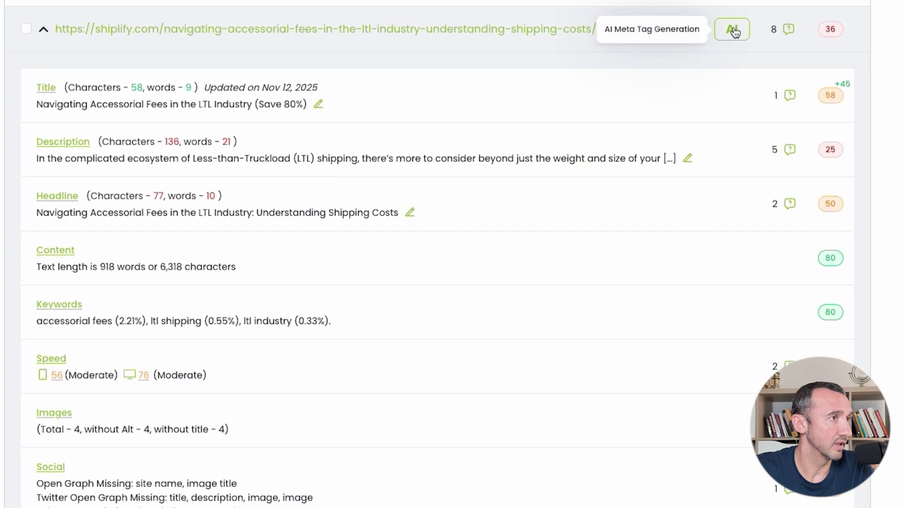
Generate AI meta suggestions for the article and apply the AI-written description
{"action": "left_click", "coordinate": [715, 33]}
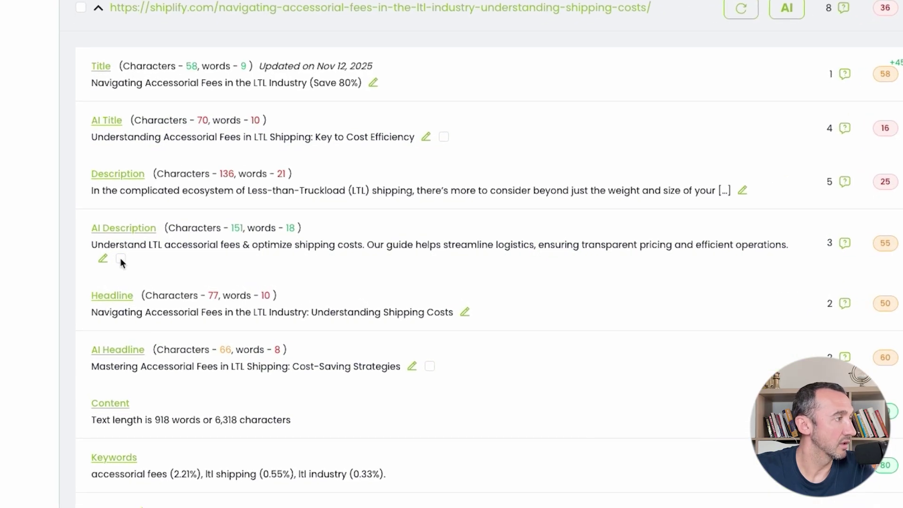
{"action": "left_click", "coordinate": [121, 260]}
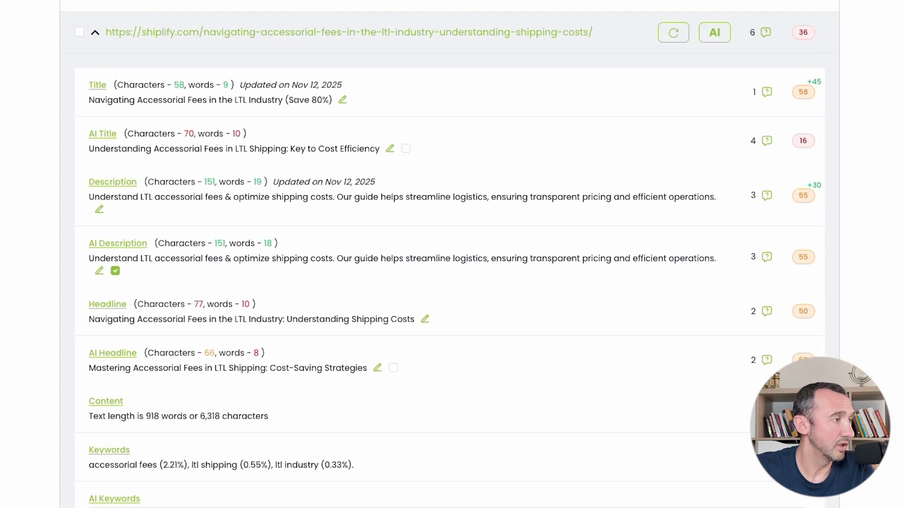
Share the audit list with Editable access and save the generated share link
{"action": "scroll", "coordinate": [450, 254], "scroll_direction": "down", "scroll_amount": 1}
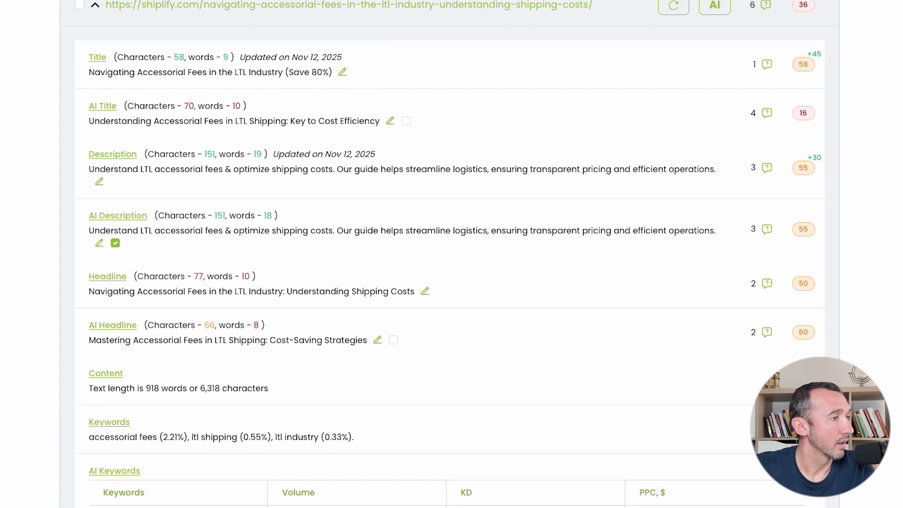
{"action": "scroll", "coordinate": [450, 254], "scroll_direction": "down", "scroll_amount": 1}
{"action": "scroll", "coordinate": [450, 254], "scroll_direction": "down", "scroll_amount": 5}
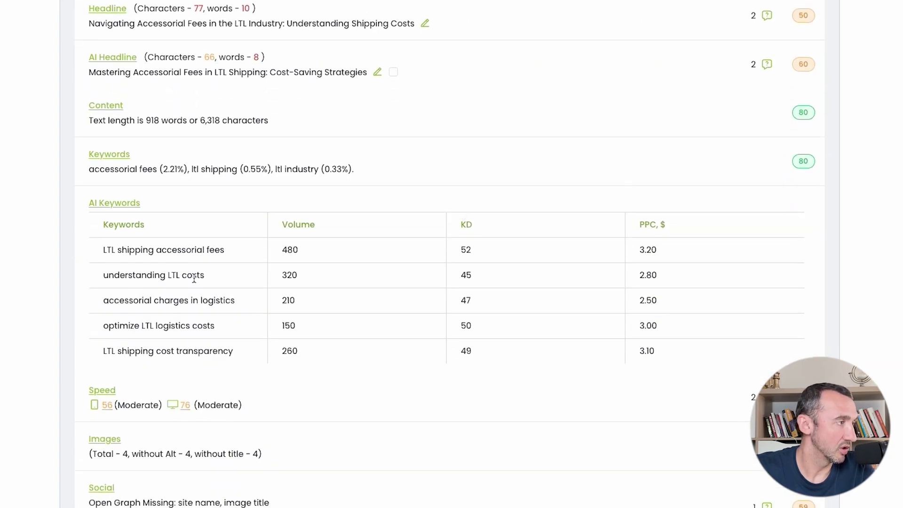
{"action": "scroll", "coordinate": [360, 250], "scroll_direction": "down", "scroll_amount": 2}
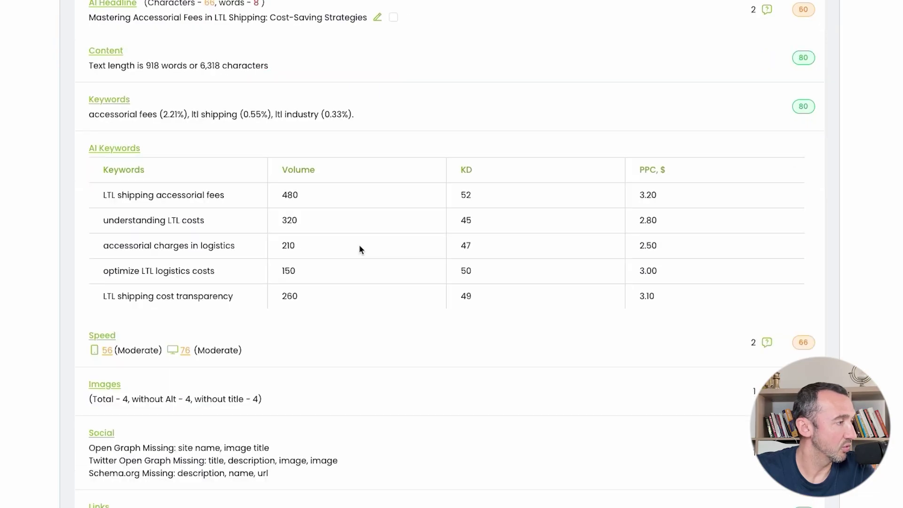
{"action": "scroll", "coordinate": [362, 249], "scroll_direction": "down", "scroll_amount": 2}
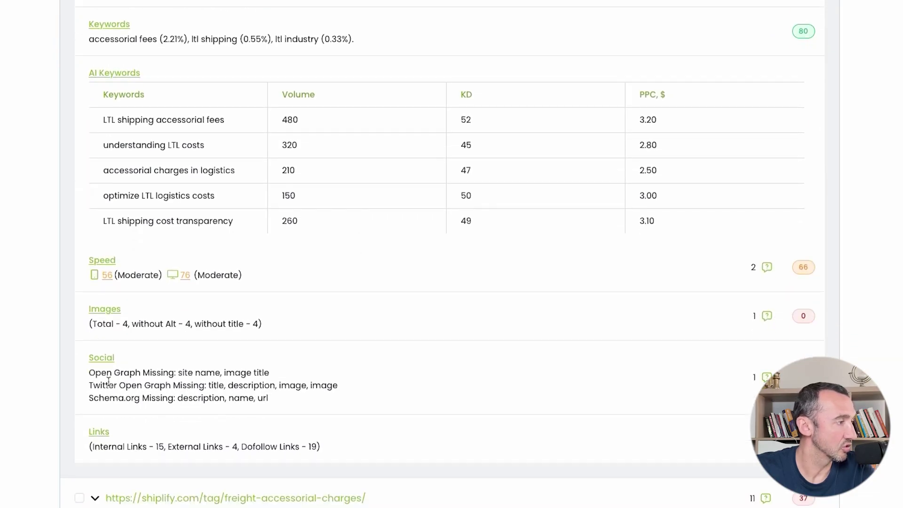
{"action": "scroll", "coordinate": [299, 355], "scroll_direction": "up", "scroll_amount": 10}
{"action": "scroll", "coordinate": [298, 355], "scroll_direction": "up", "scroll_amount": 5}
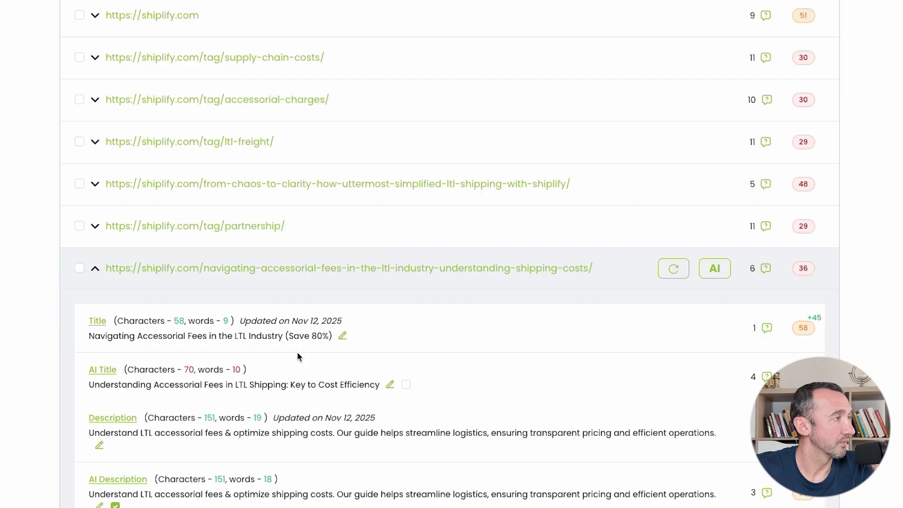
{"action": "scroll", "coordinate": [297, 356], "scroll_direction": "down", "scroll_amount": 2}
{"action": "scroll", "coordinate": [298, 355], "scroll_direction": "down", "scroll_amount": 2}
{"action": "scroll", "coordinate": [315, 347], "scroll_direction": "up", "scroll_amount": 5}
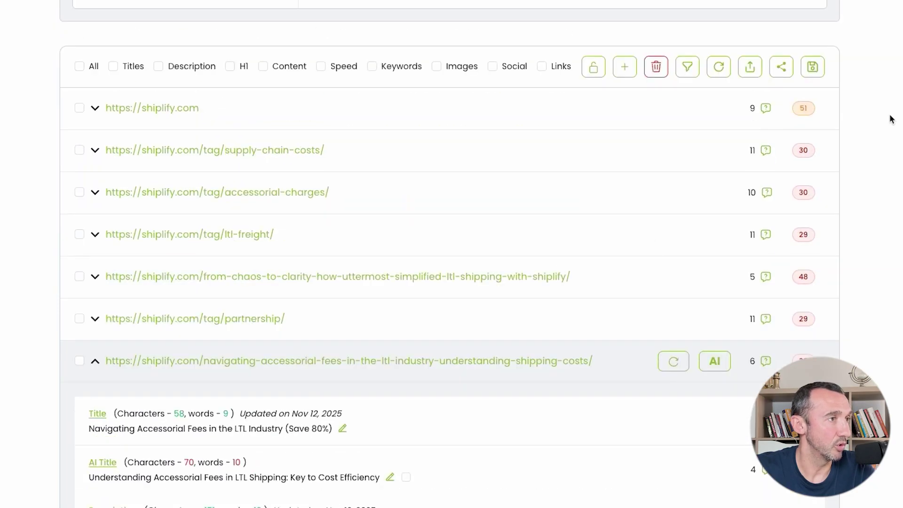
{"action": "left_click", "coordinate": [780, 68]}
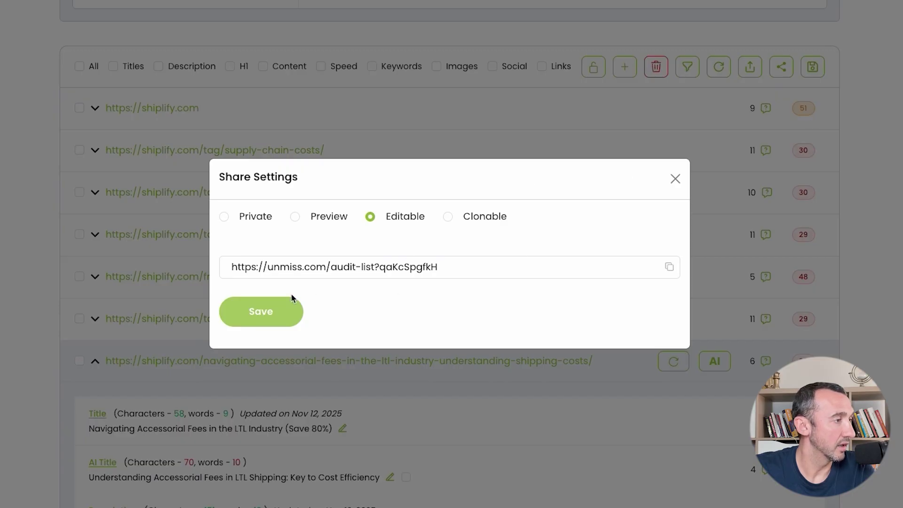
{"action": "left_click", "coordinate": [273, 314]}
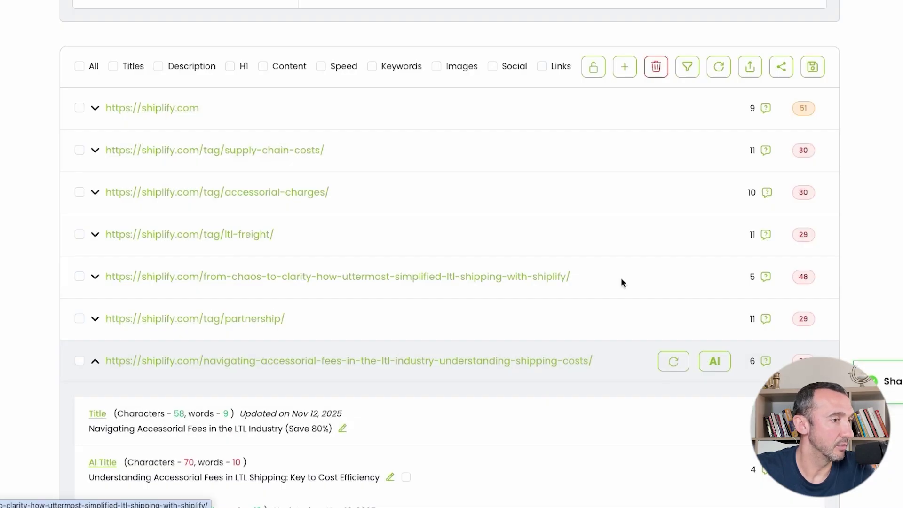
{"action": "scroll", "coordinate": [621, 282], "scroll_direction": "down", "scroll_amount": 4}
{"action": "scroll", "coordinate": [621, 282], "scroll_direction": "down", "scroll_amount": 4}
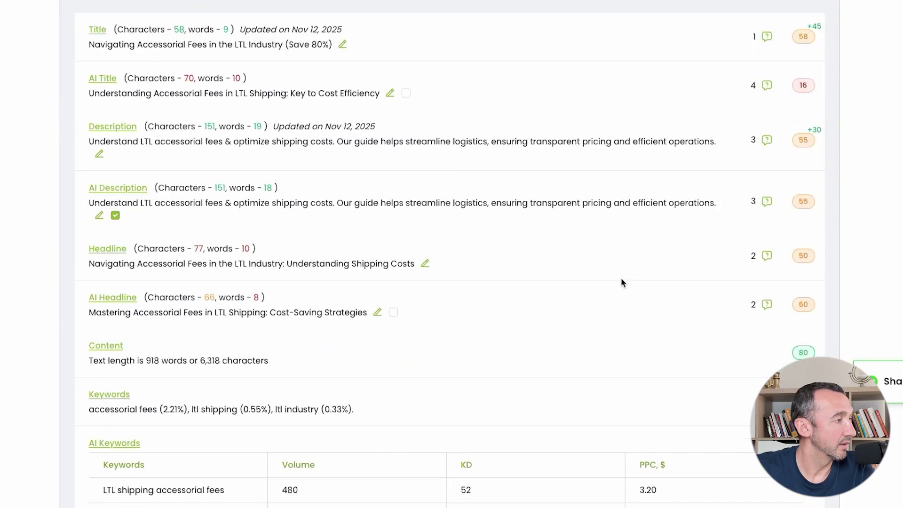
{"action": "scroll", "coordinate": [468, 241], "scroll_direction": "down", "scroll_amount": 2}
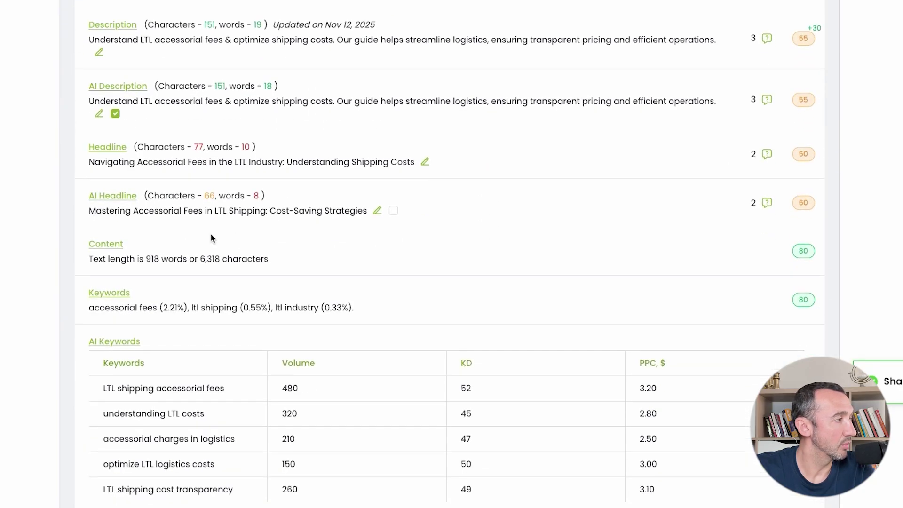
In the article editor, AI-expand the 'What Are Accessorial Fees?' paragraph
{"action": "left_click", "coordinate": [103, 246]}
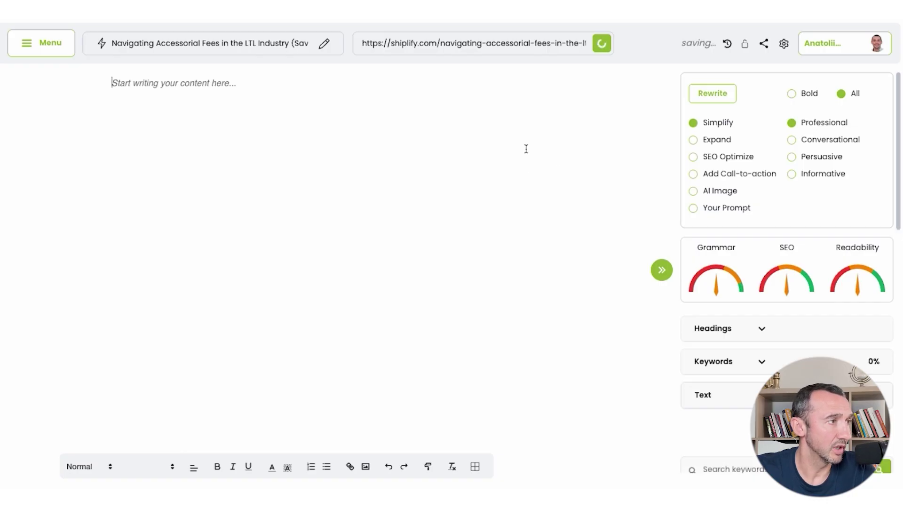
{"action": "scroll", "coordinate": [477, 178], "scroll_direction": "down", "scroll_amount": 4}
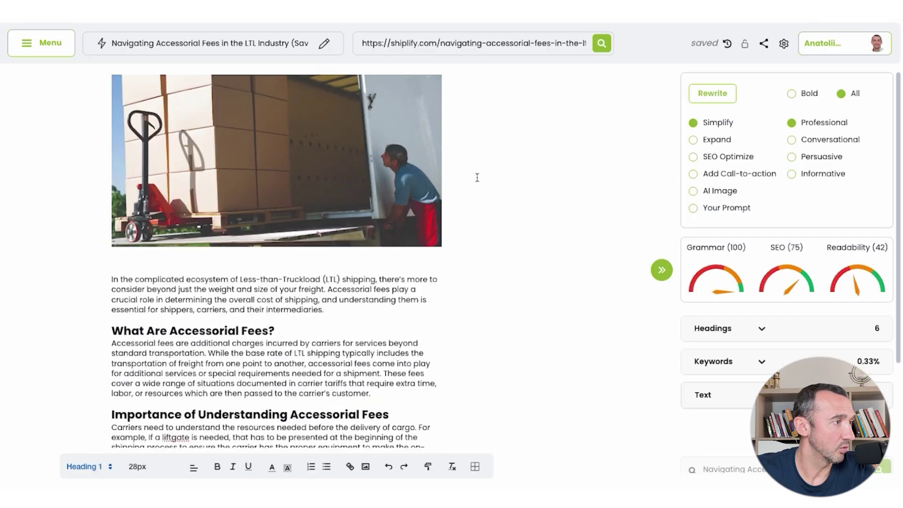
{"action": "scroll", "coordinate": [477, 177], "scroll_direction": "down", "scroll_amount": 5}
{"action": "scroll", "coordinate": [477, 178], "scroll_direction": "up", "scroll_amount": 3}
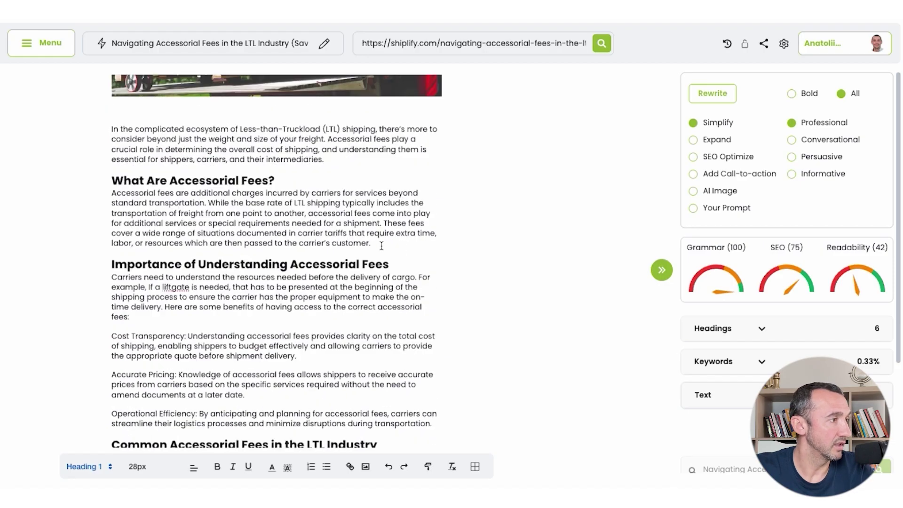
{"action": "left_click_drag", "start_coordinate": [381, 245], "coordinate": [97, 195]}
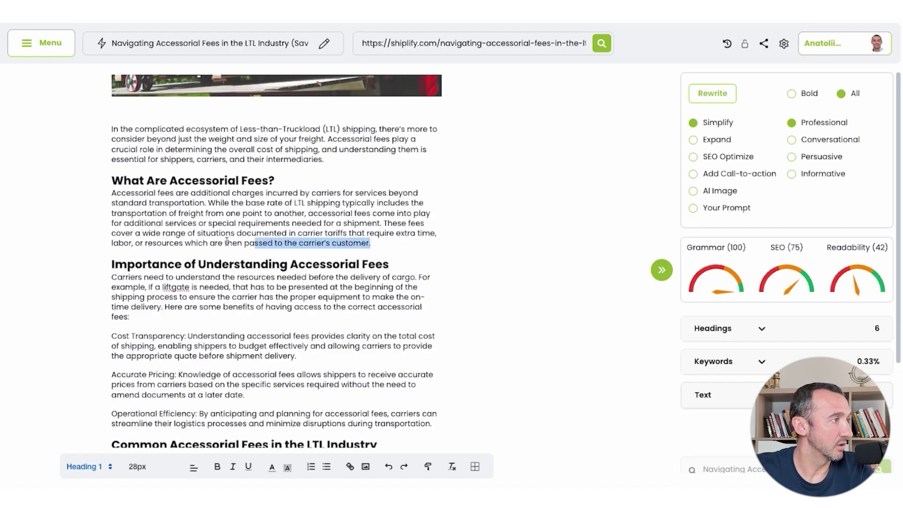
{"action": "left_click", "coordinate": [724, 141]}
{"action": "left_click", "coordinate": [713, 94]}
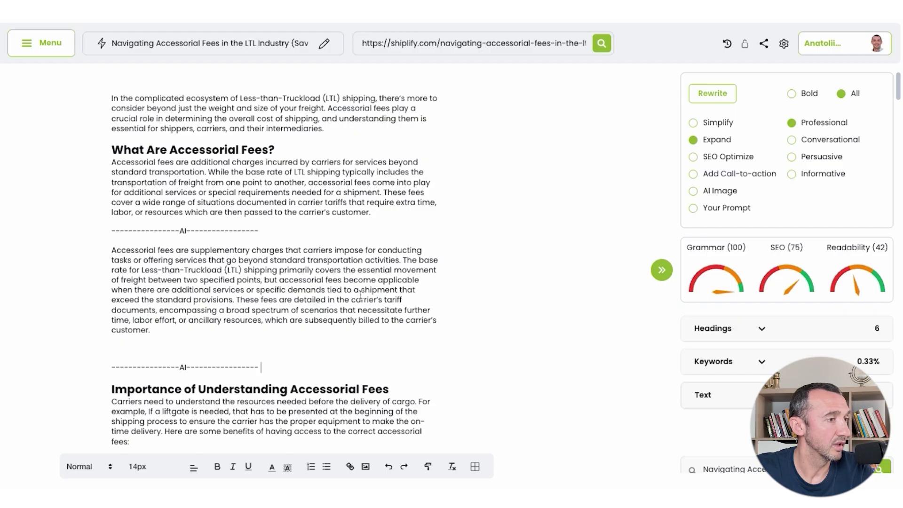
Expand the article's Headings and Keyword density panels
{"action": "scroll", "coordinate": [754, 278], "scroll_direction": "down", "scroll_amount": 2}
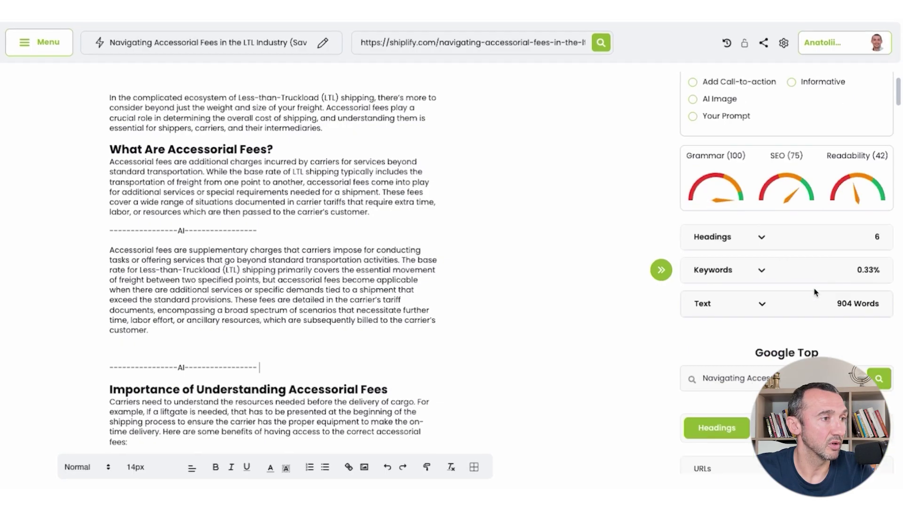
{"action": "left_click", "coordinate": [755, 233]}
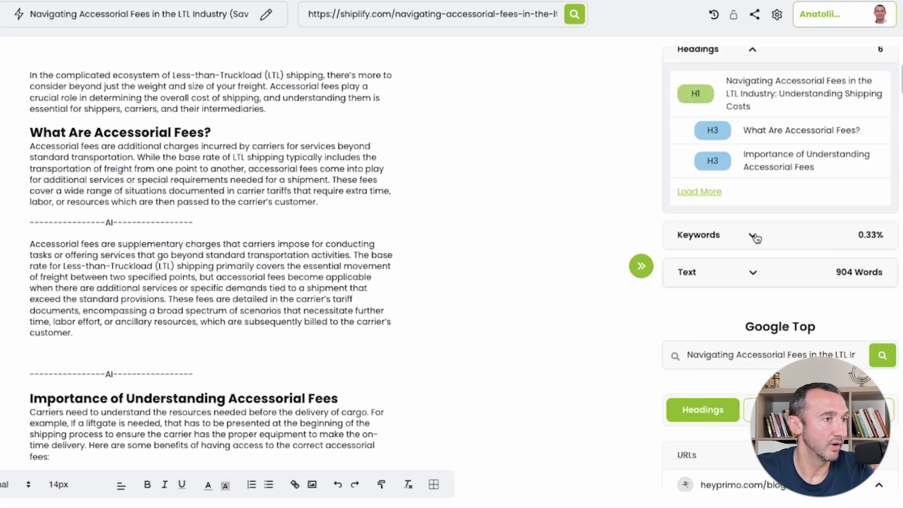
{"action": "left_click", "coordinate": [754, 236]}
{"action": "scroll", "coordinate": [789, 216], "scroll_direction": "down", "scroll_amount": 1}
Switch the keyword density breakdown to four-word phrases
{"action": "left_click", "coordinate": [809, 208]}
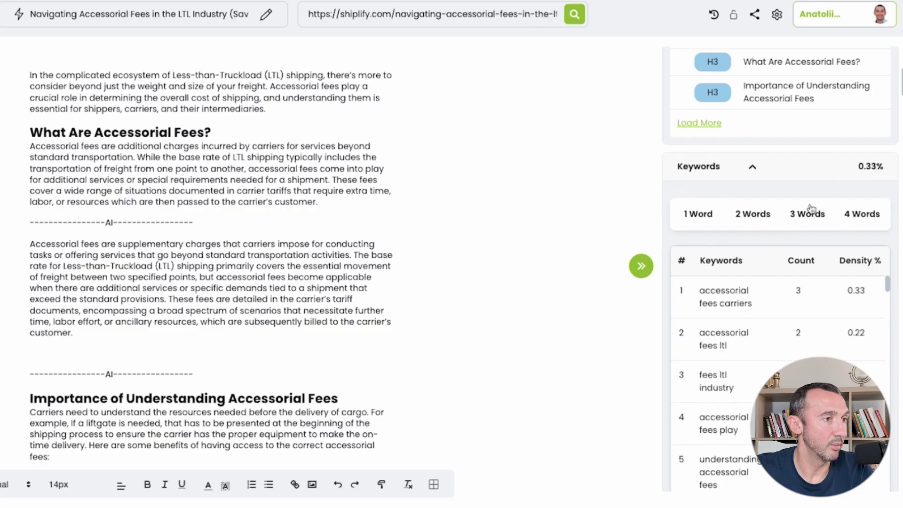
{"action": "left_click", "coordinate": [861, 224]}
{"action": "left_click", "coordinate": [738, 174]}
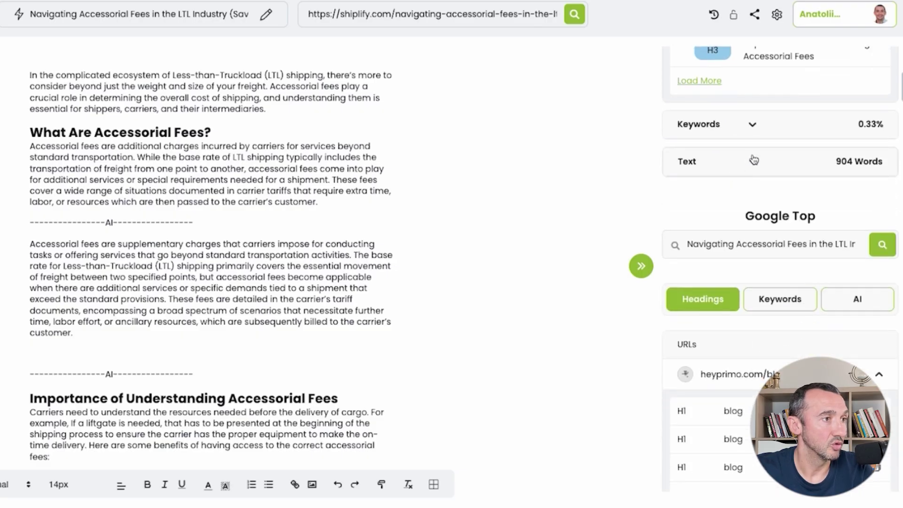
Highlight the article's hard-to-read sentences via the Text readability panel
{"action": "left_click", "coordinate": [751, 162]}
{"action": "scroll", "coordinate": [751, 162], "scroll_direction": "down", "scroll_amount": 1}
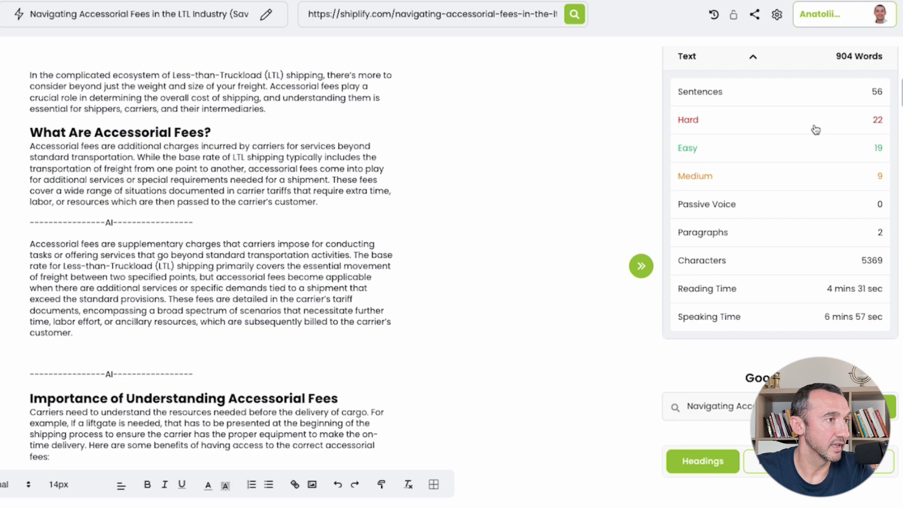
{"action": "left_click", "coordinate": [687, 121]}
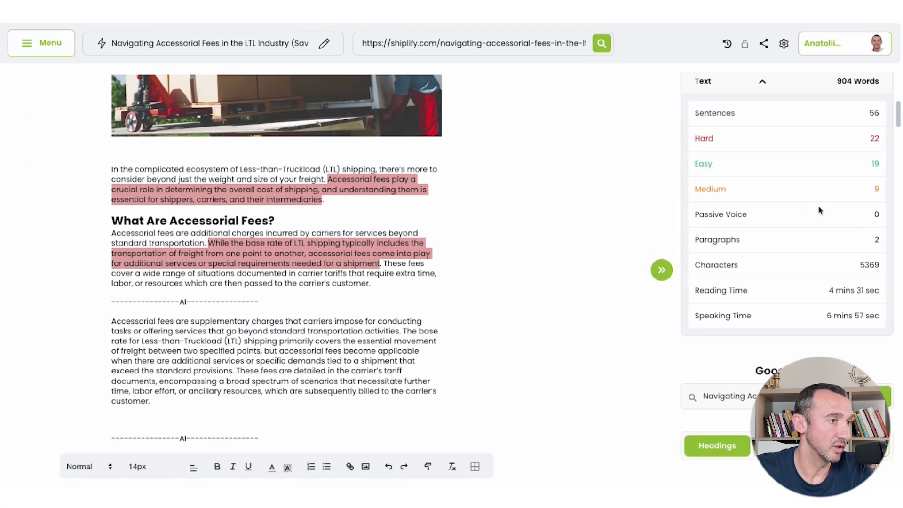
Copy PRIMO's Google Top H2 heading about the Loop payments partnership
{"action": "scroll", "coordinate": [819, 210], "scroll_direction": "down", "scroll_amount": 1}
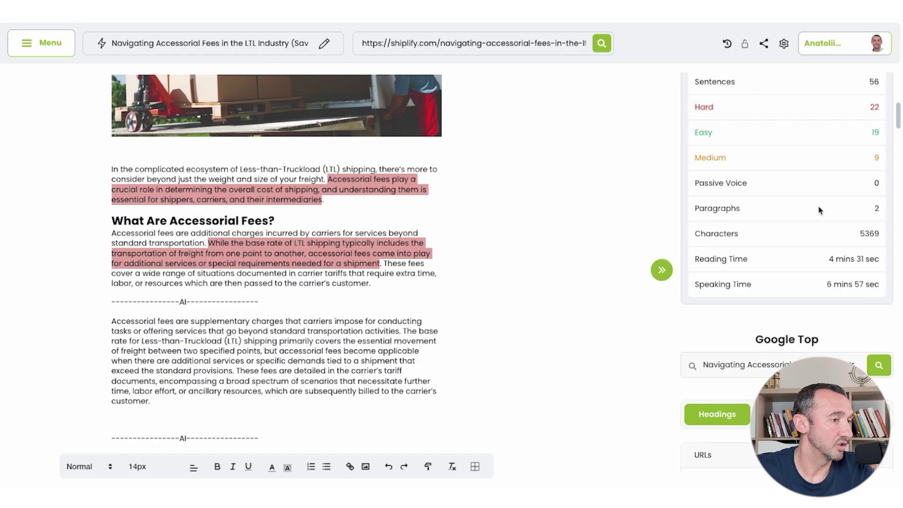
{"action": "scroll", "coordinate": [818, 210], "scroll_direction": "down", "scroll_amount": 3}
{"action": "scroll", "coordinate": [823, 217], "scroll_direction": "down", "scroll_amount": 2}
{"action": "scroll", "coordinate": [837, 230], "scroll_direction": "down", "scroll_amount": 4}
{"action": "scroll", "coordinate": [852, 245], "scroll_direction": "down", "scroll_amount": 1}
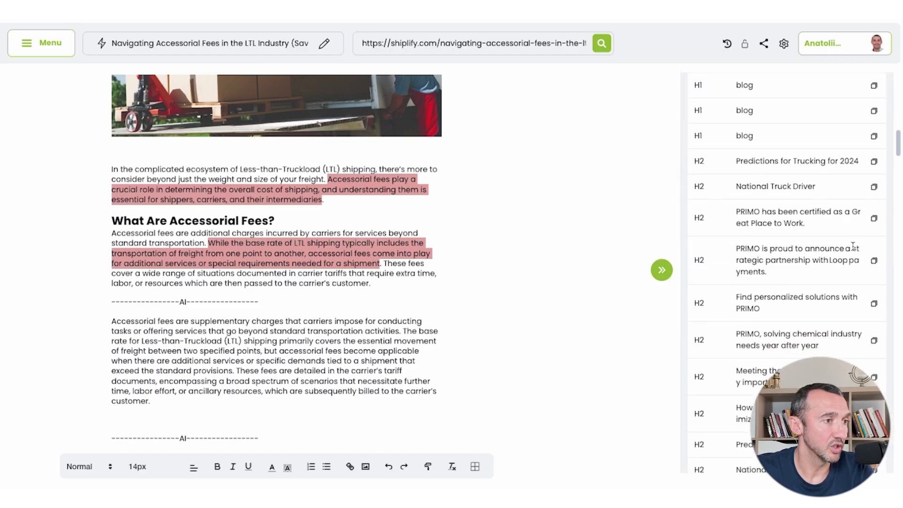
{"action": "scroll", "coordinate": [856, 285], "scroll_direction": "up", "scroll_amount": 4}
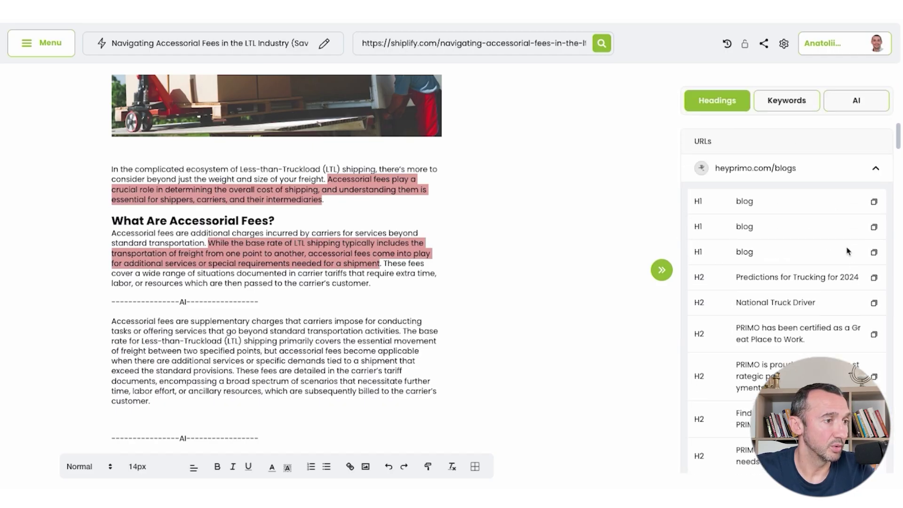
{"action": "left_click", "coordinate": [875, 378]}
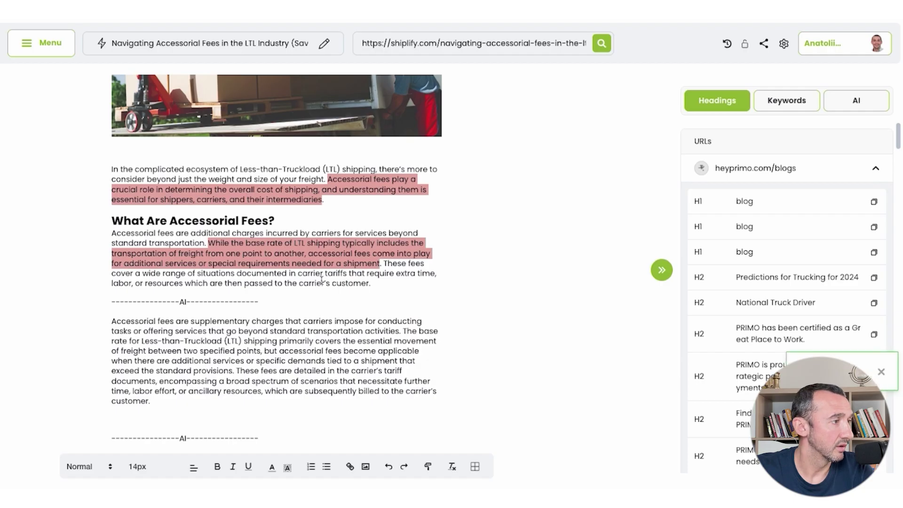
Paste the Loop payments heading and 'logistics operations read' on new lines, then view AI suggestions
{"action": "key", "text": "Return"}
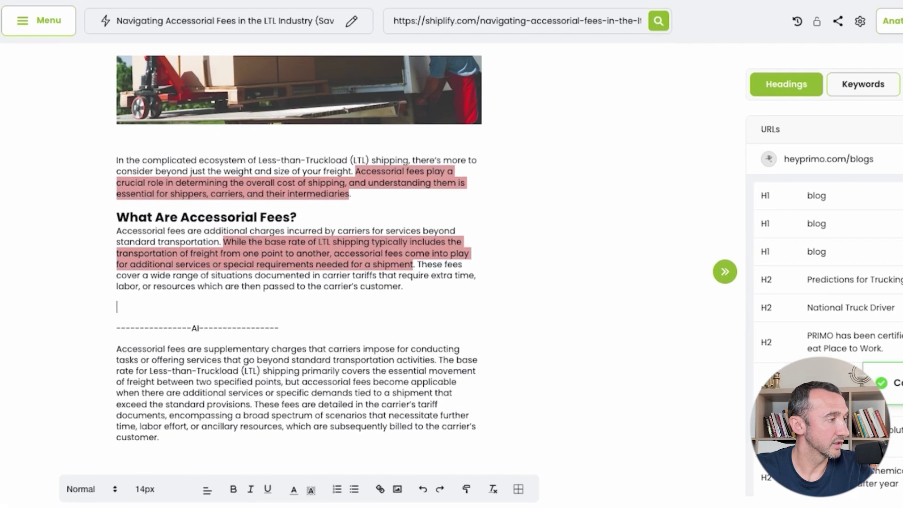
{"action": "key", "text": "ctrl+v"}
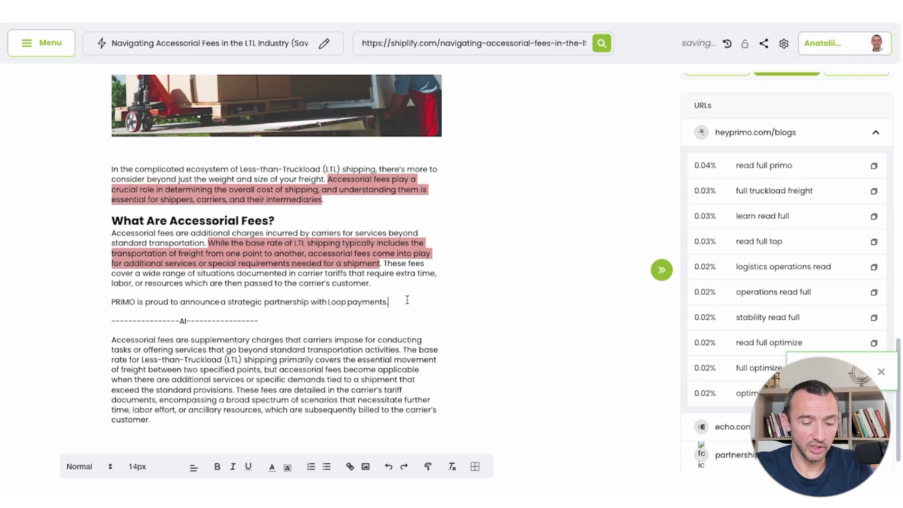
{"action": "key", "text": "Return"}
{"action": "key", "text": "ctrl+v"}
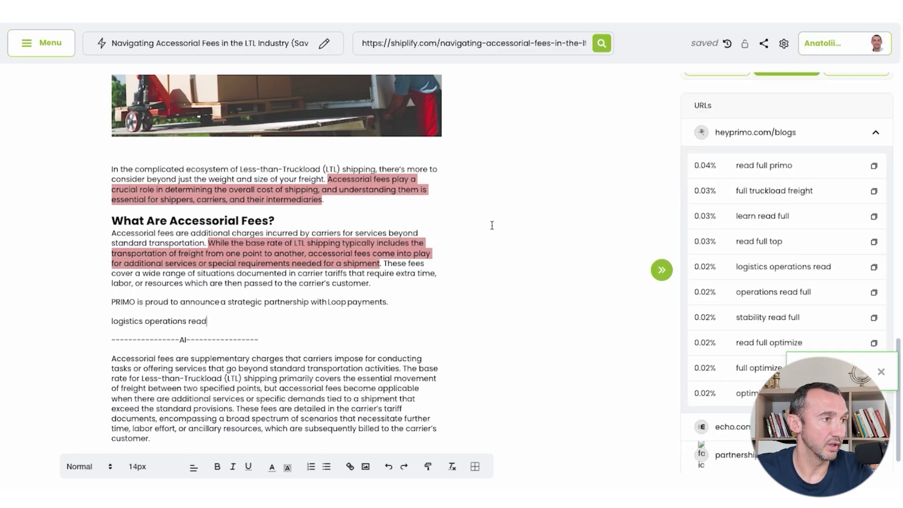
{"action": "scroll", "coordinate": [851, 216], "scroll_direction": "up", "scroll_amount": 2}
{"action": "left_click", "coordinate": [859, 153]}
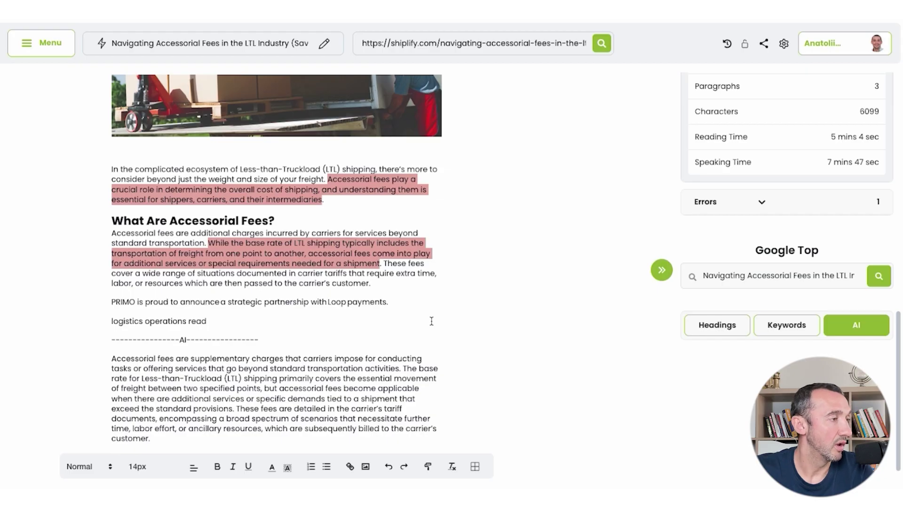
Set the article's general access to 'Anyone with the link' as Viewer
{"action": "scroll", "coordinate": [431, 320], "scroll_direction": "down", "scroll_amount": 1}
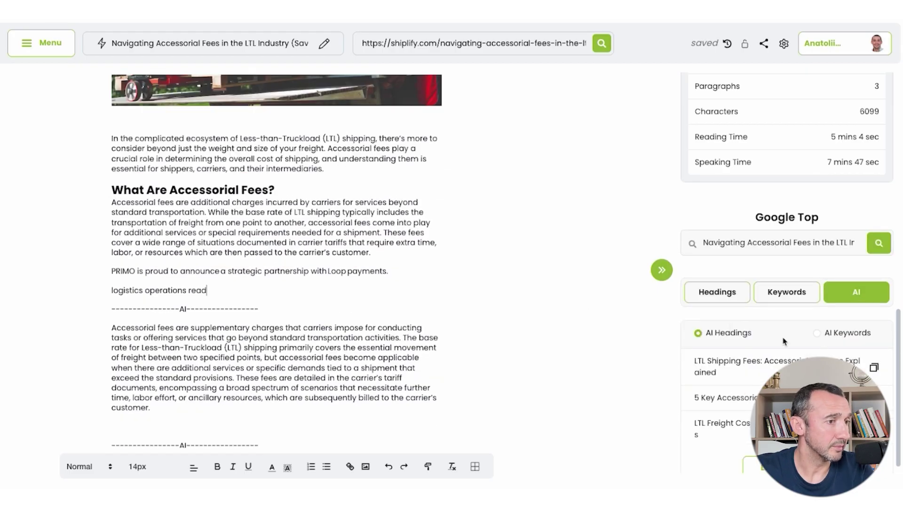
{"action": "scroll", "coordinate": [796, 352], "scroll_direction": "down", "scroll_amount": 1}
{"action": "scroll", "coordinate": [800, 112], "scroll_direction": "up", "scroll_amount": 5}
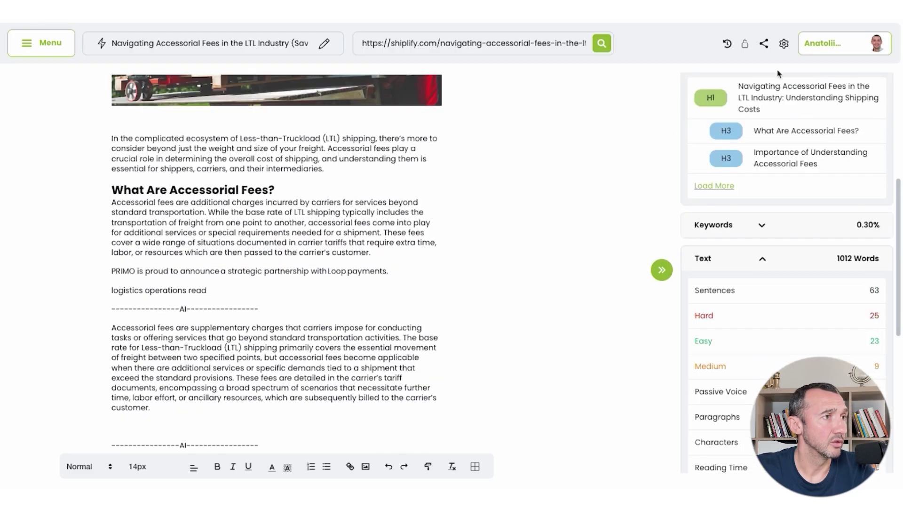
{"action": "left_click", "coordinate": [765, 44]}
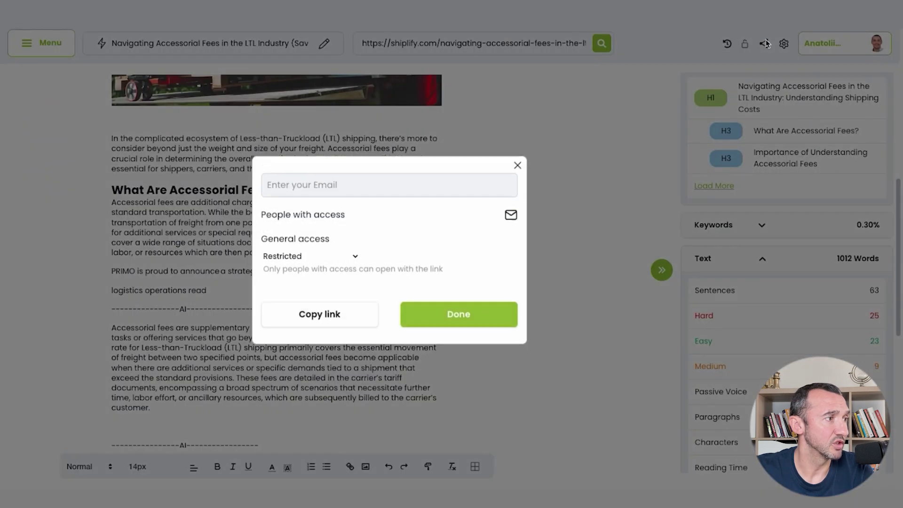
{"action": "left_click", "coordinate": [355, 259]}
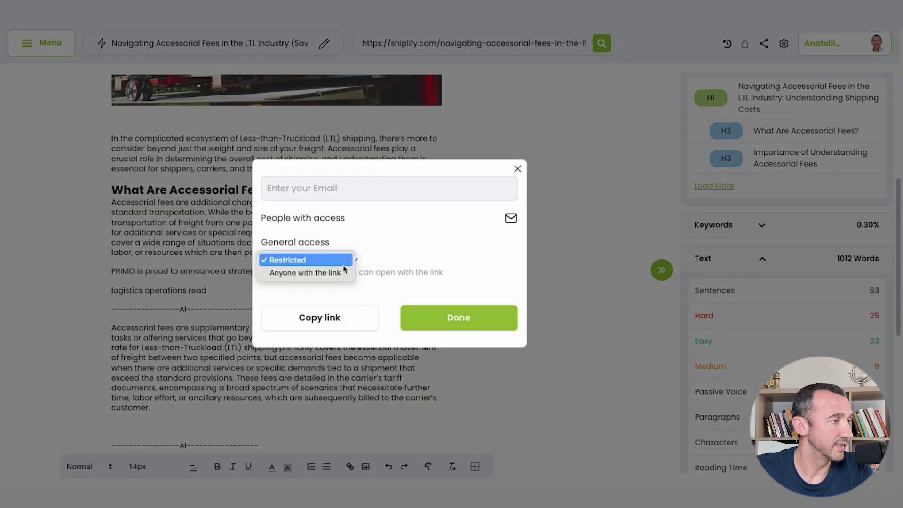
{"action": "left_click", "coordinate": [308, 270]}
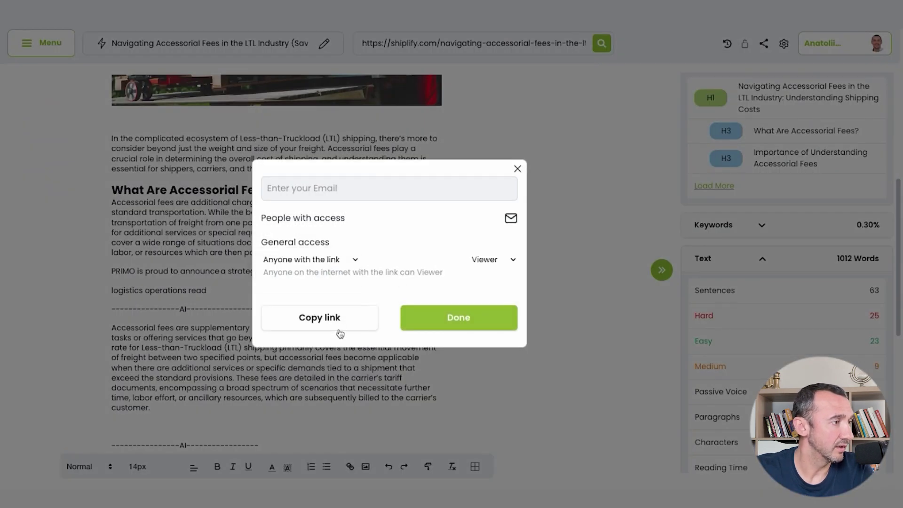
{"action": "left_click", "coordinate": [467, 324]}
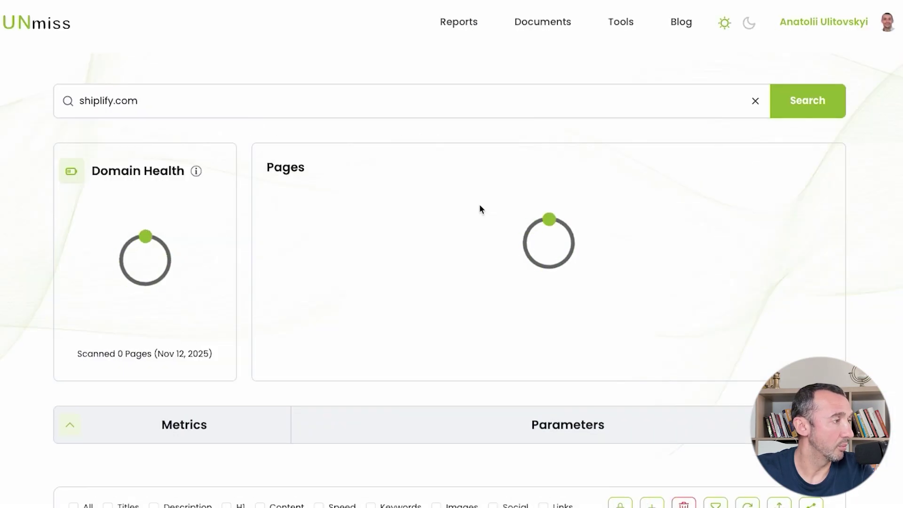
Apply the Speed filter to the URL list, showing per-page mobile and desktop scores
{"action": "scroll", "coordinate": [479, 209], "scroll_direction": "down", "scroll_amount": 8}
{"action": "scroll", "coordinate": [479, 208], "scroll_direction": "down", "scroll_amount": 10}
{"action": "scroll", "coordinate": [480, 208], "scroll_direction": "up", "scroll_amount": 6}
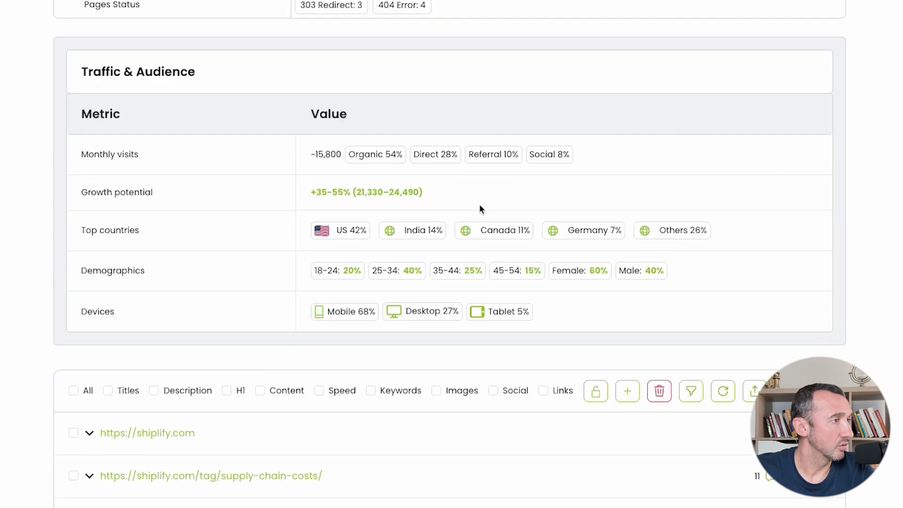
{"action": "scroll", "coordinate": [480, 208], "scroll_direction": "down", "scroll_amount": 3}
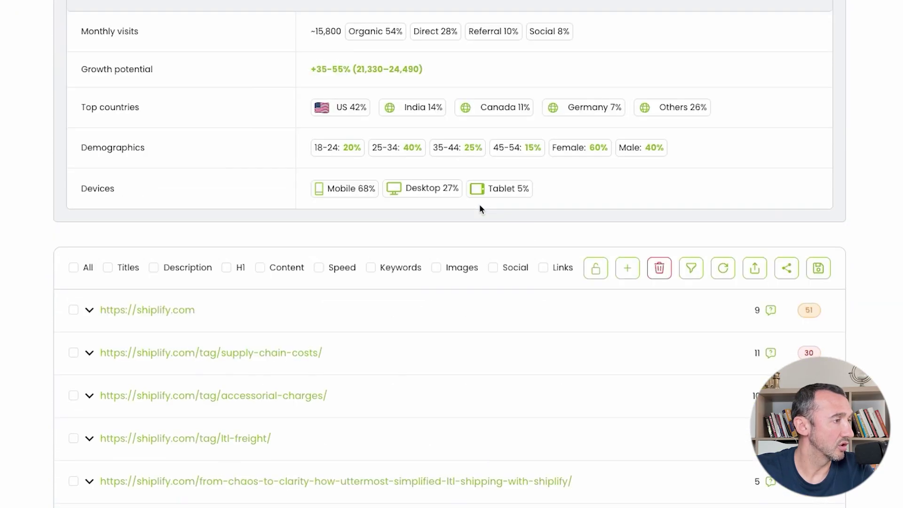
{"action": "scroll", "coordinate": [480, 206], "scroll_direction": "down", "scroll_amount": 1}
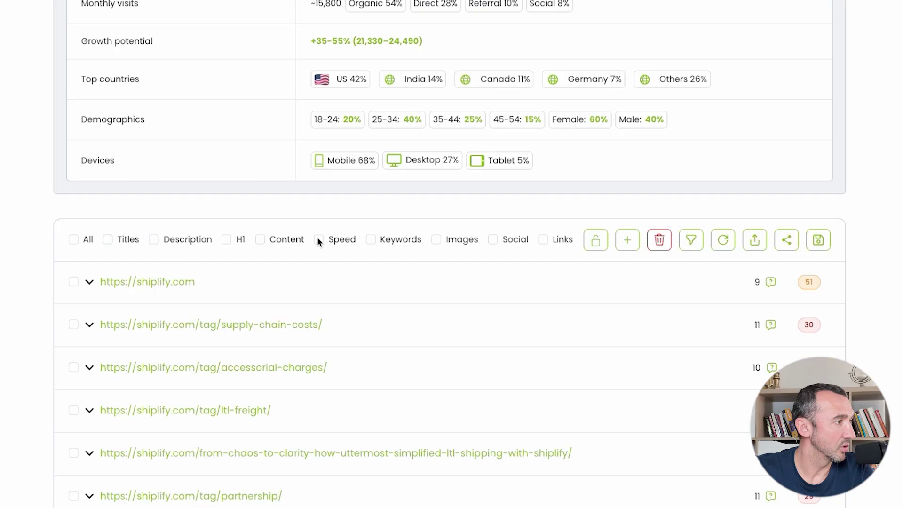
{"action": "left_click", "coordinate": [319, 239]}
{"action": "scroll", "coordinate": [318, 241], "scroll_direction": "down", "scroll_amount": 5}
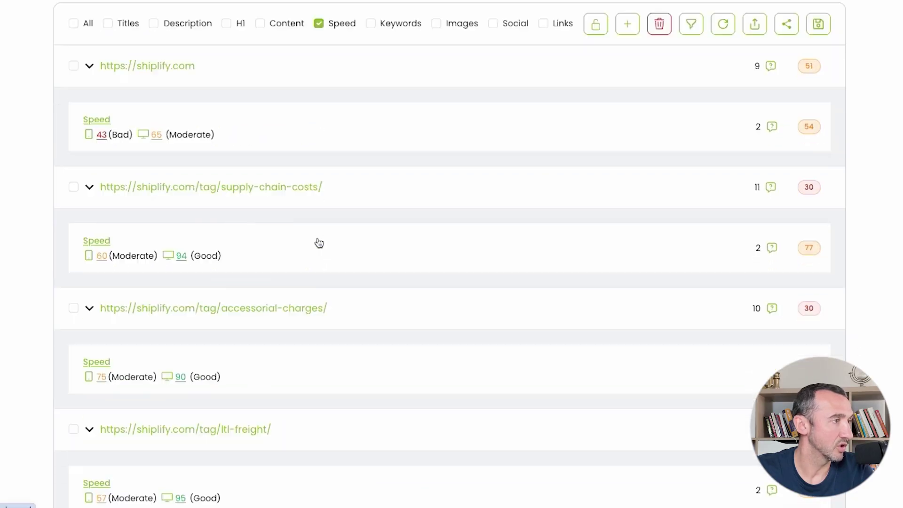
{"action": "scroll", "coordinate": [323, 228], "scroll_direction": "down", "scroll_amount": 6}
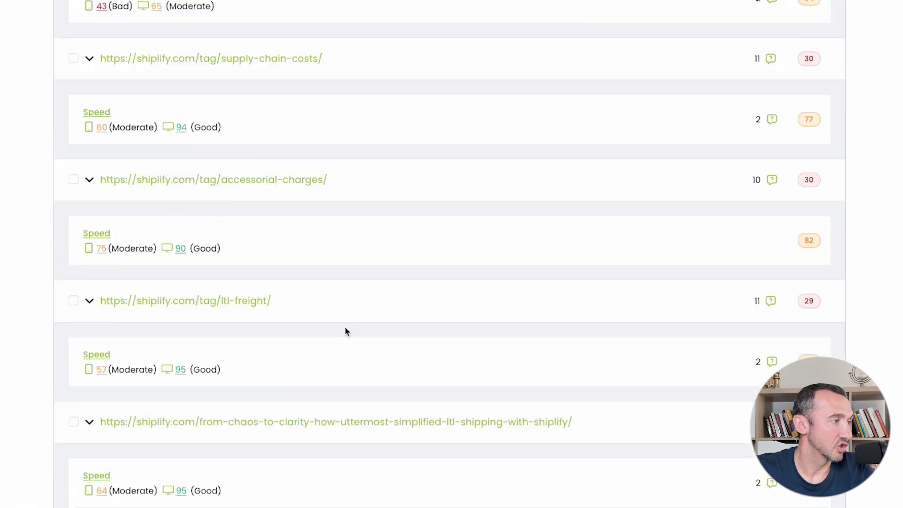
{"action": "scroll", "coordinate": [281, 278], "scroll_direction": "up", "scroll_amount": 1}
{"action": "scroll", "coordinate": [281, 278], "scroll_direction": "up", "scroll_amount": 5}
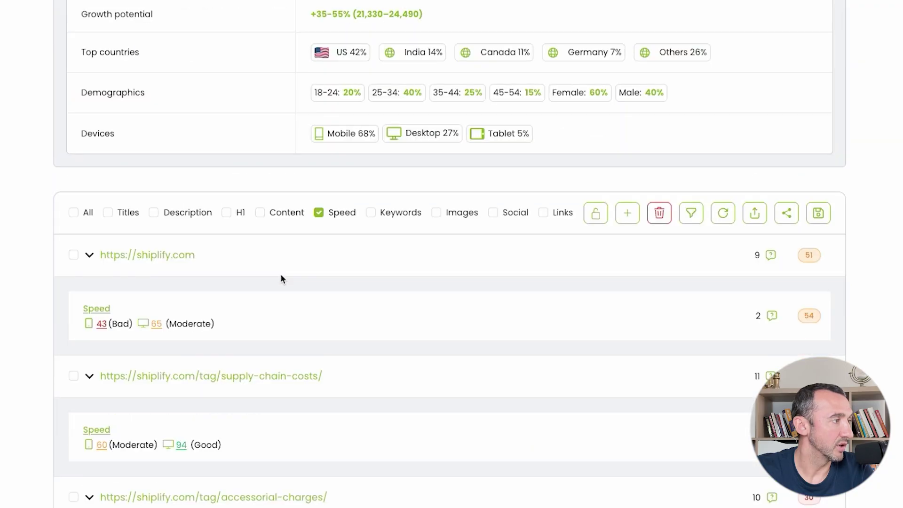
{"action": "scroll", "coordinate": [281, 278], "scroll_direction": "down", "scroll_amount": 3}
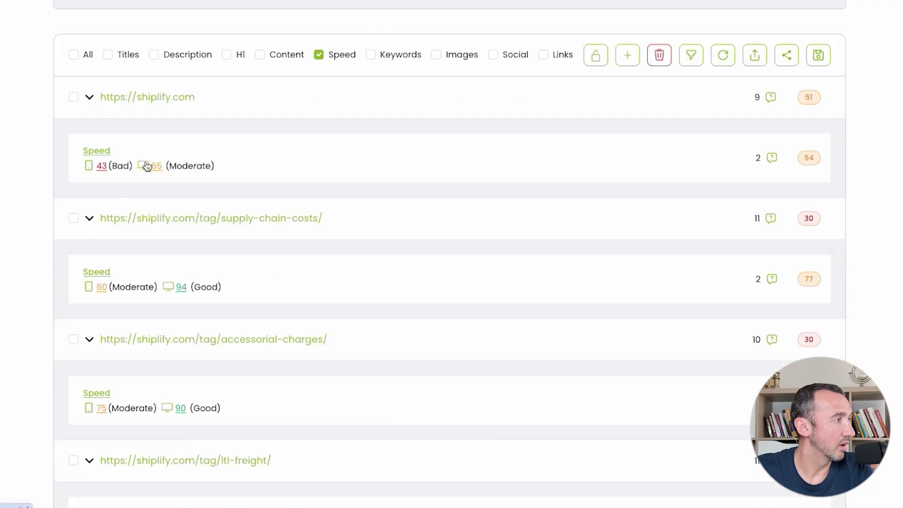
{"action": "left_click", "coordinate": [99, 151]}
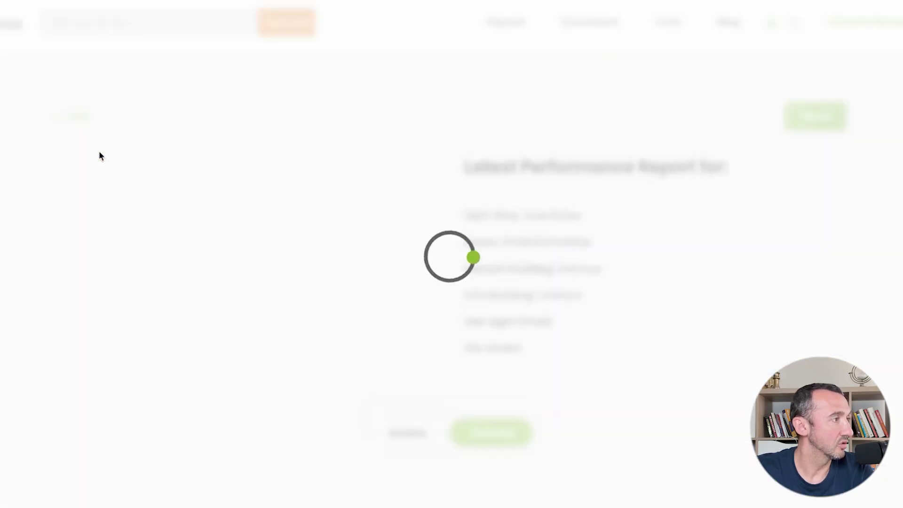
{"action": "scroll", "coordinate": [641, 240], "scroll_direction": "down", "scroll_amount": 10}
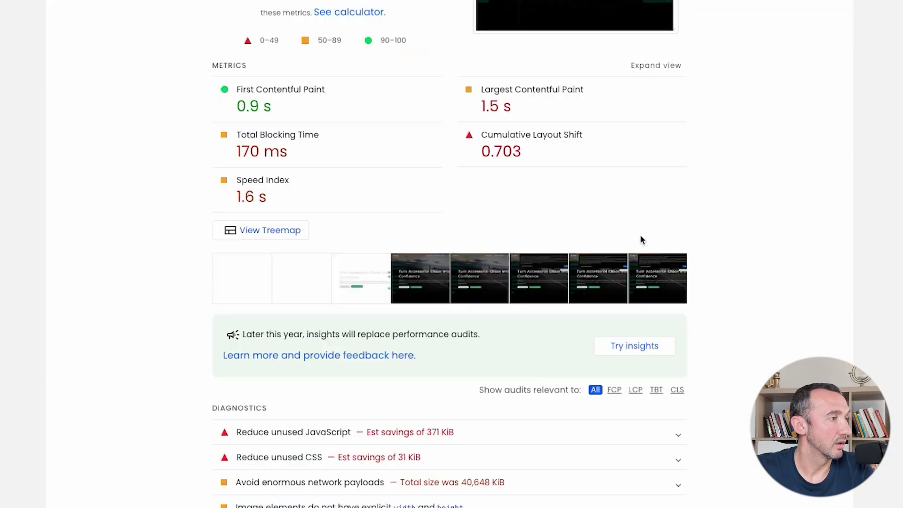
{"action": "scroll", "coordinate": [640, 240], "scroll_direction": "up", "scroll_amount": 4}
{"action": "scroll", "coordinate": [640, 236], "scroll_direction": "down", "scroll_amount": 10}
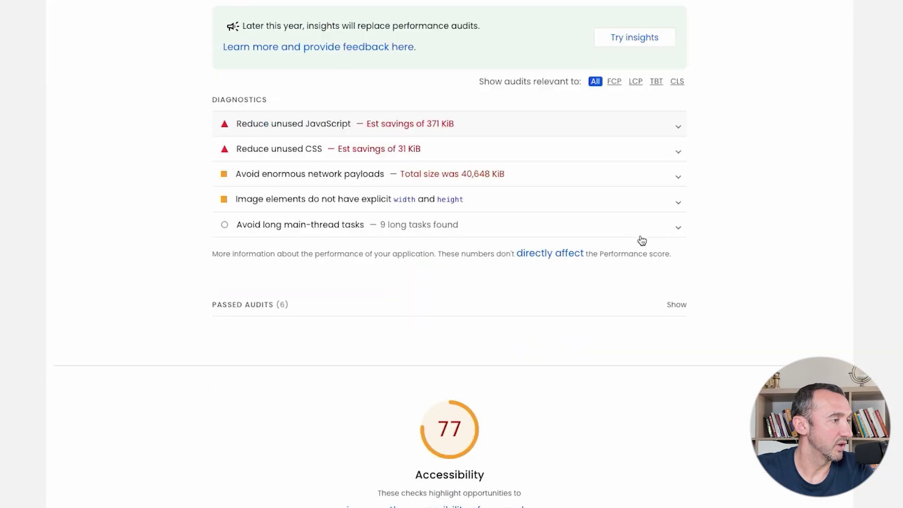
{"action": "scroll", "coordinate": [640, 236], "scroll_direction": "down", "scroll_amount": 15}
{"action": "scroll", "coordinate": [640, 237], "scroll_direction": "down", "scroll_amount": 15}
{"action": "scroll", "coordinate": [640, 236], "scroll_direction": "down", "scroll_amount": 15}
{"action": "scroll", "coordinate": [642, 240], "scroll_direction": "up", "scroll_amount": 15}
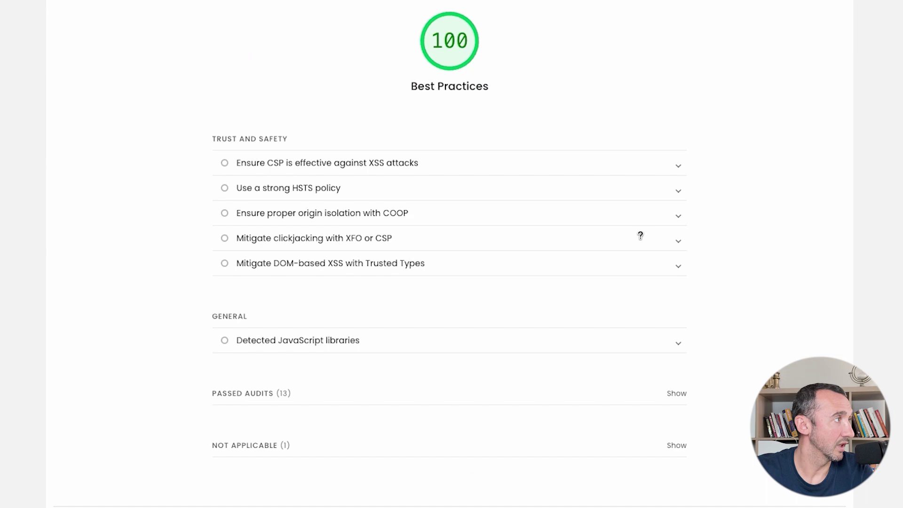
{"action": "scroll", "coordinate": [641, 234], "scroll_direction": "up", "scroll_amount": 3}
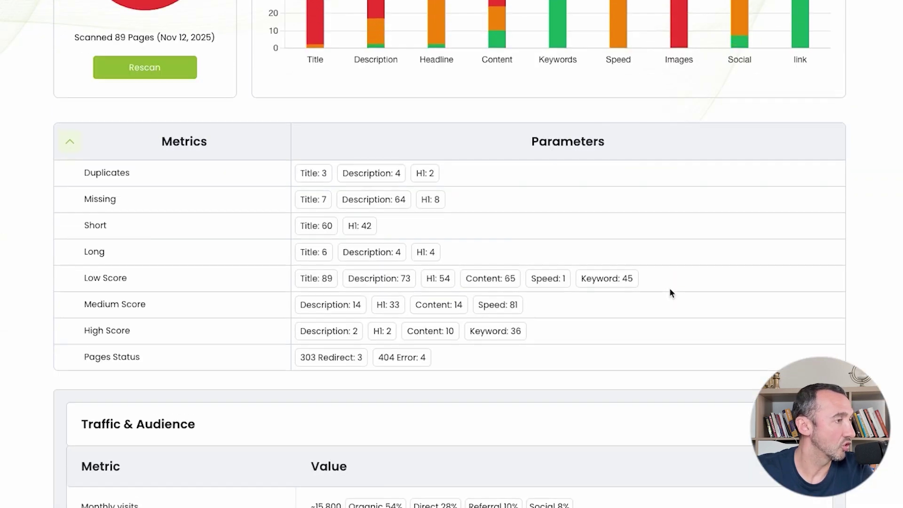
Open the saved Reports page and look through its table
{"action": "scroll", "coordinate": [669, 289], "scroll_direction": "up", "scroll_amount": 1}
{"action": "scroll", "coordinate": [670, 289], "scroll_direction": "up", "scroll_amount": 5}
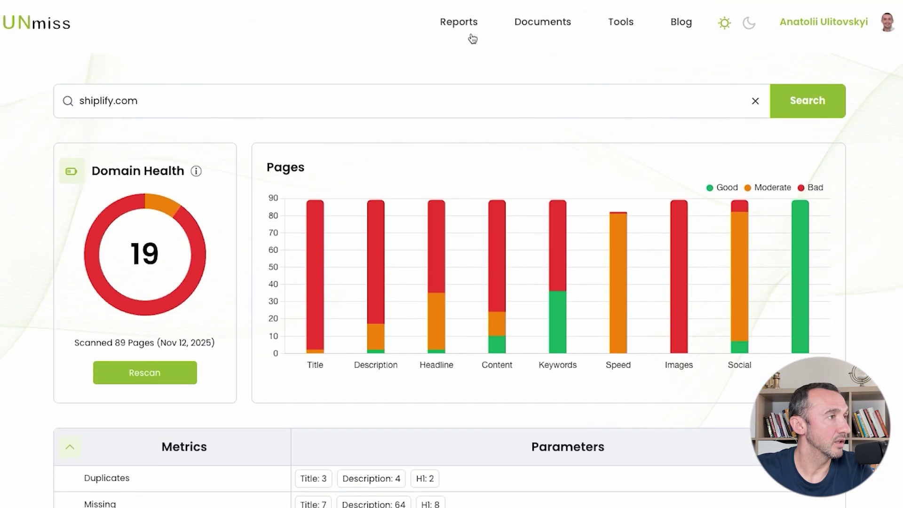
{"action": "left_click", "coordinate": [463, 24]}
{"action": "scroll", "coordinate": [526, 222], "scroll_direction": "down", "scroll_amount": 2}
{"action": "scroll", "coordinate": [414, 188], "scroll_direction": "down", "scroll_amount": 3}
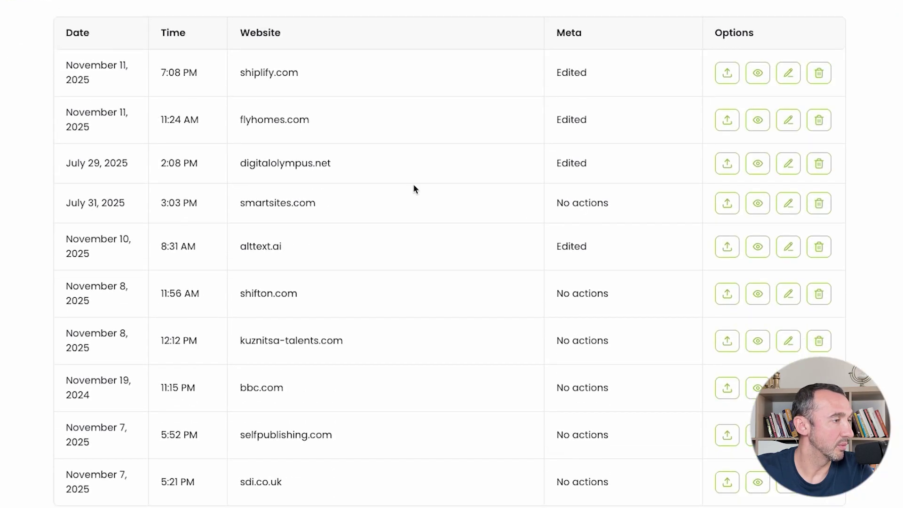
{"action": "scroll", "coordinate": [512, 254], "scroll_direction": "up", "scroll_amount": 3}
{"action": "scroll", "coordinate": [534, 278], "scroll_direction": "up", "scroll_amount": 2}
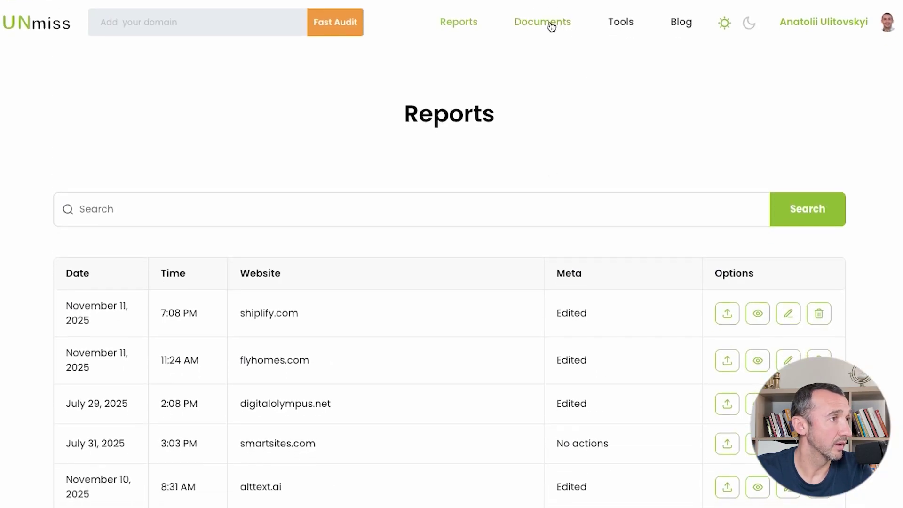
Open Documents and scroll to the Recent table listing the shiplify.com articles
{"action": "left_click", "coordinate": [549, 27]}
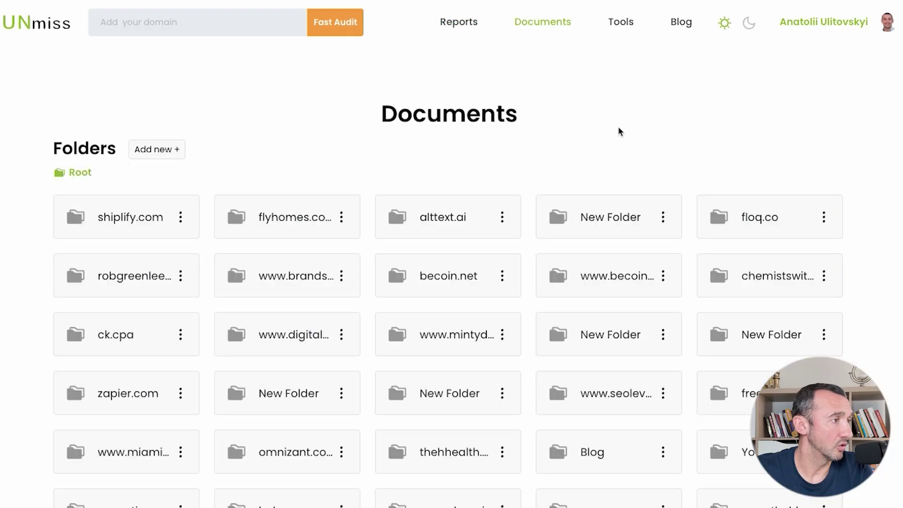
{"action": "scroll", "coordinate": [618, 131], "scroll_direction": "down", "scroll_amount": 3}
{"action": "scroll", "coordinate": [618, 131], "scroll_direction": "down", "scroll_amount": 5}
{"action": "scroll", "coordinate": [619, 132], "scroll_direction": "down", "scroll_amount": 6}
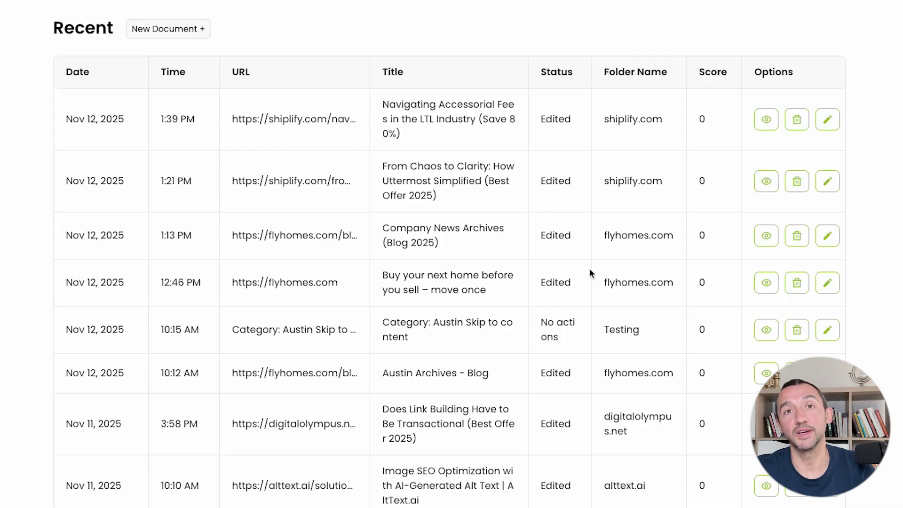
{"action": "scroll", "coordinate": [589, 268], "scroll_direction": "up", "scroll_amount": 7}
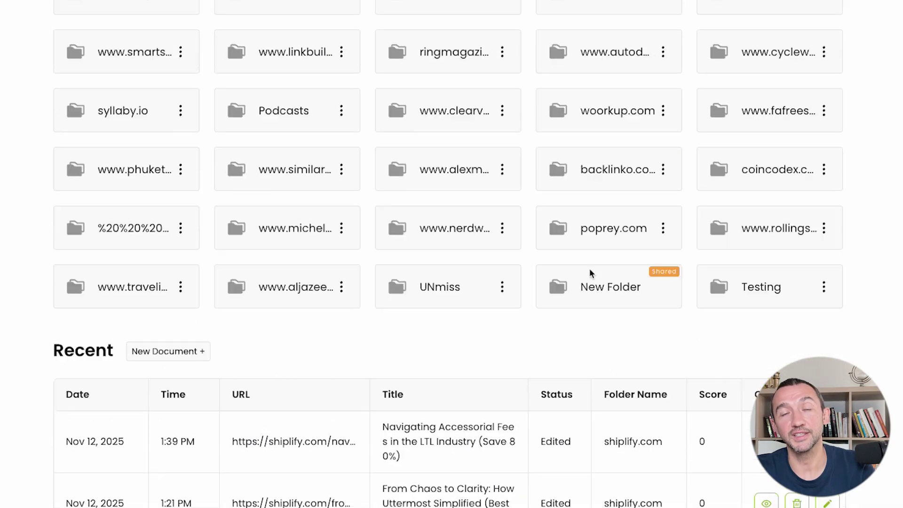